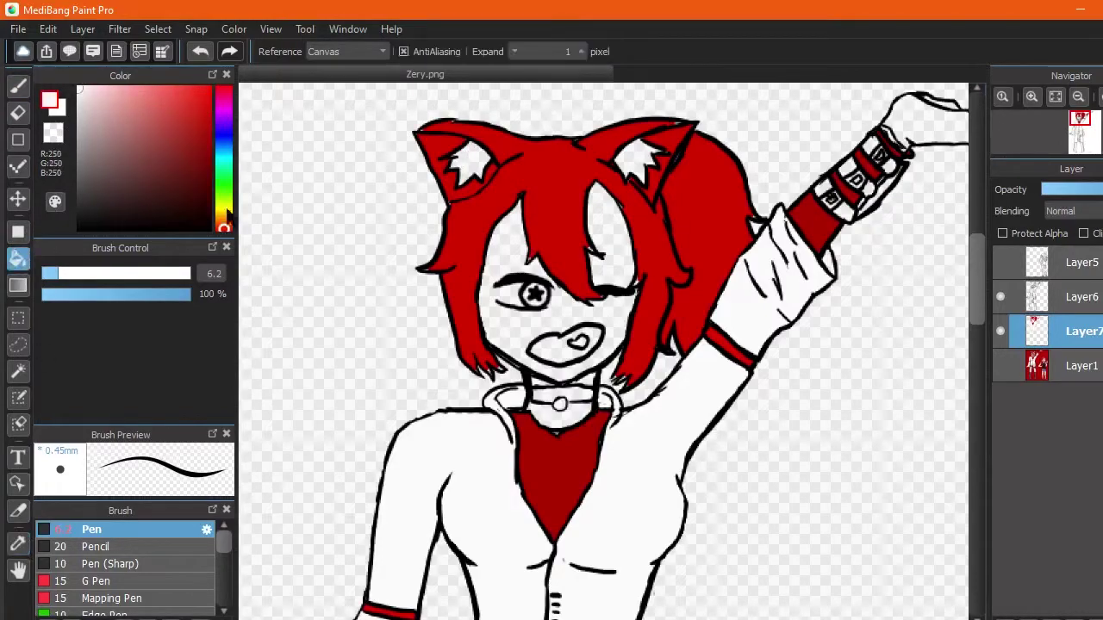
Step: Fill the character's face with a pale skin tone on Layer7
{"action": "left_click", "coordinate": [223, 218]}
{"action": "left_click", "coordinate": [97, 82]}
{"action": "left_click", "coordinate": [19, 90]}
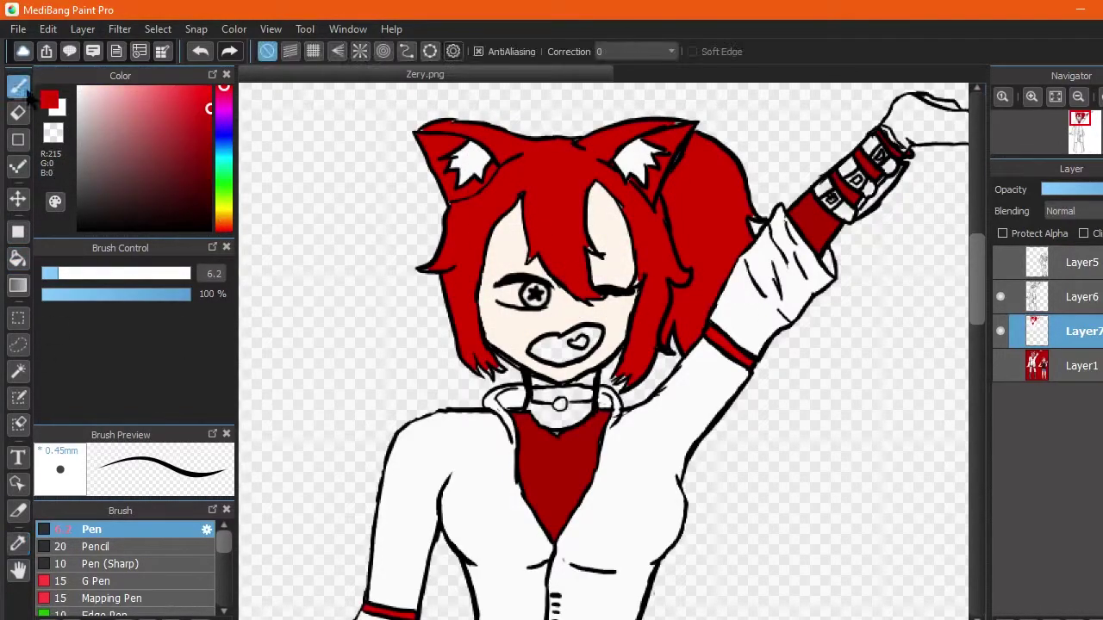
{"action": "scroll", "coordinate": [546, 257], "scroll_direction": "up", "scroll_amount": 3, "text": "ctrl"}
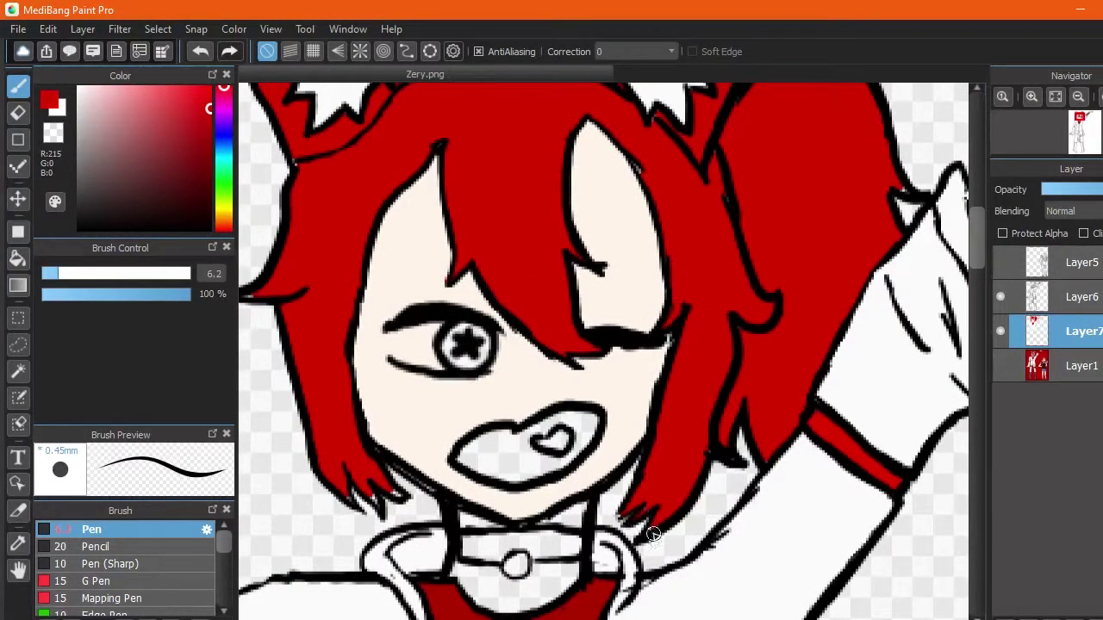
{"action": "scroll", "coordinate": [308, 365], "scroll_direction": "up", "scroll_amount": 3}
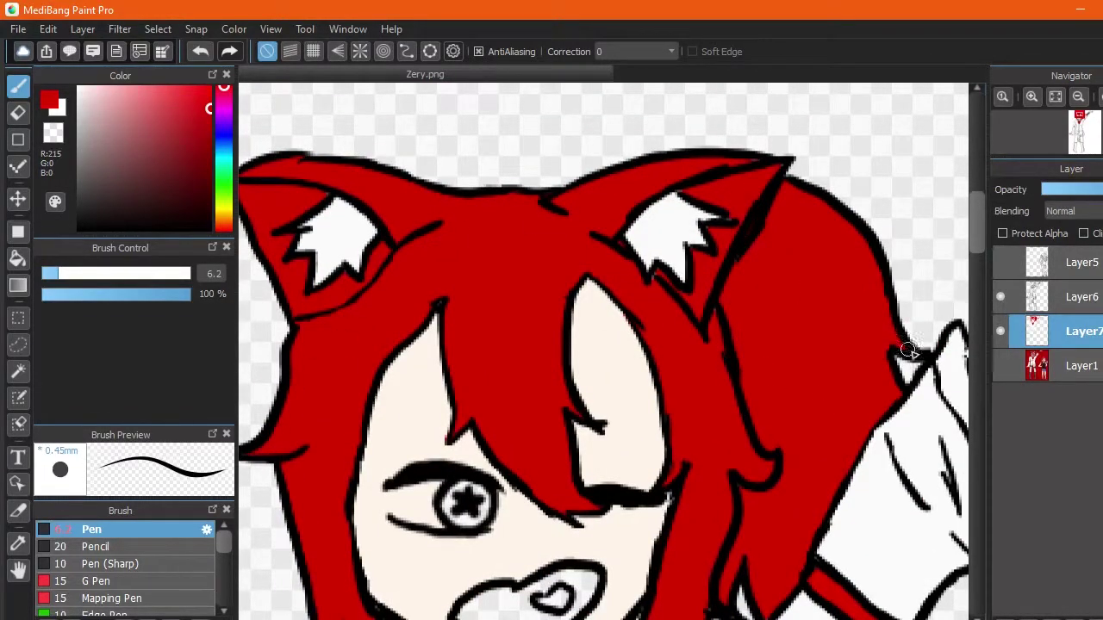
Step: Colour the neck pale skin tone and the choker dark grey with a near-black round pendant
{"action": "scroll", "coordinate": [517, 370], "scroll_direction": "down", "scroll_amount": 10}
{"action": "scroll", "coordinate": [505, 362], "scroll_direction": "up", "scroll_amount": 4}
{"action": "left_click", "coordinate": [616, 312], "text": "alt"}
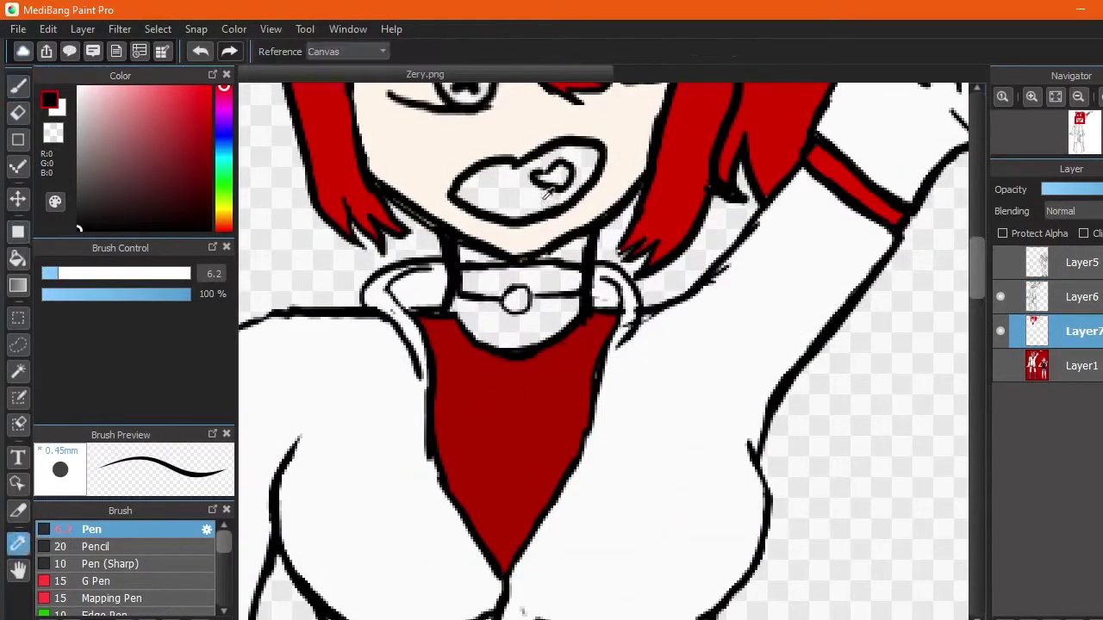
{"action": "key", "text": "g"}
{"action": "left_click", "coordinate": [482, 277]}
{"action": "key", "text": "b"}
{"action": "mouse_move", "coordinate": [514, 298]}
{"action": "left_mouse_down"}
{"action": "mouse_move", "coordinate": [507, 330]}
{"action": "mouse_move", "coordinate": [530, 300]}
{"action": "left_mouse_up"}
{"action": "left_click", "coordinate": [506, 291], "text": "ctrl"}
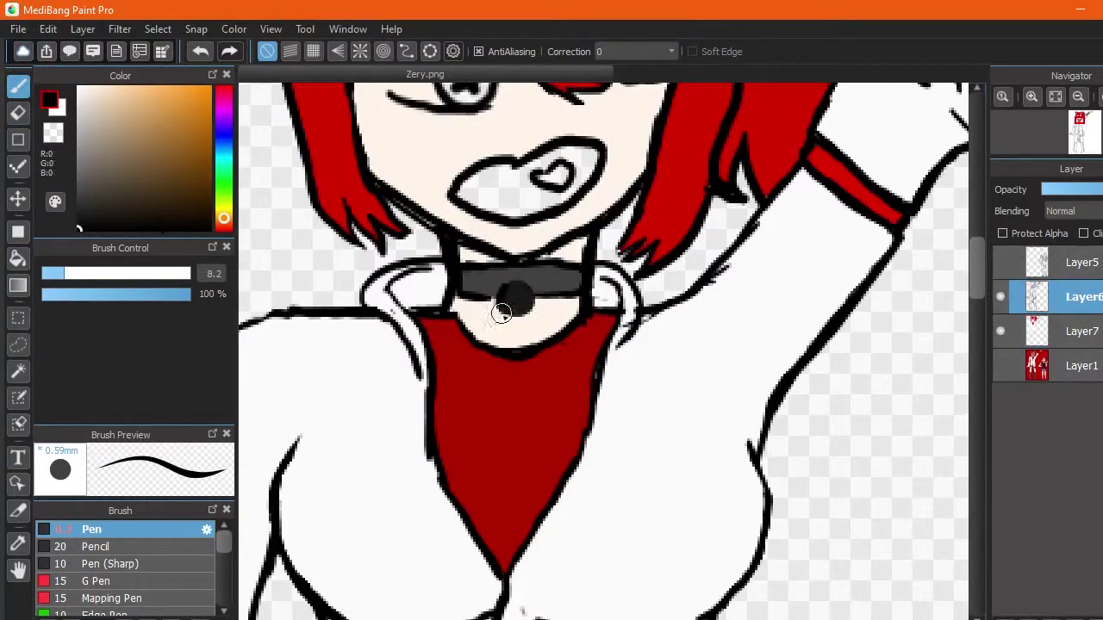
Step: Paint the heart in the mouth light pink (255, 192, 218) and fill the mouth muted red (207, 124, 124)
{"action": "left_click", "coordinate": [130, 95]}
{"action": "left_click_drag", "start_coordinate": [564, 177], "coordinate": [538, 177]}
{"action": "left_click", "coordinate": [543, 177], "text": "ctrl"}
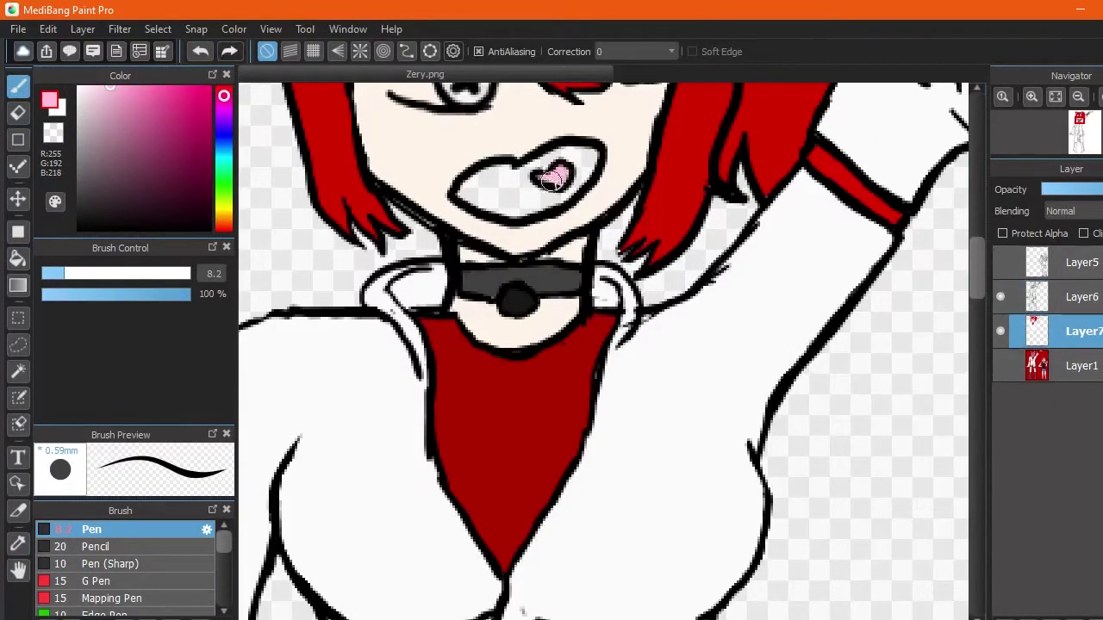
{"action": "left_click", "coordinate": [517, 216], "text": "alt"}
{"action": "key", "text": "g"}
{"action": "left_click", "coordinate": [492, 227], "text": "alt"}
{"action": "left_click", "coordinate": [491, 192]}
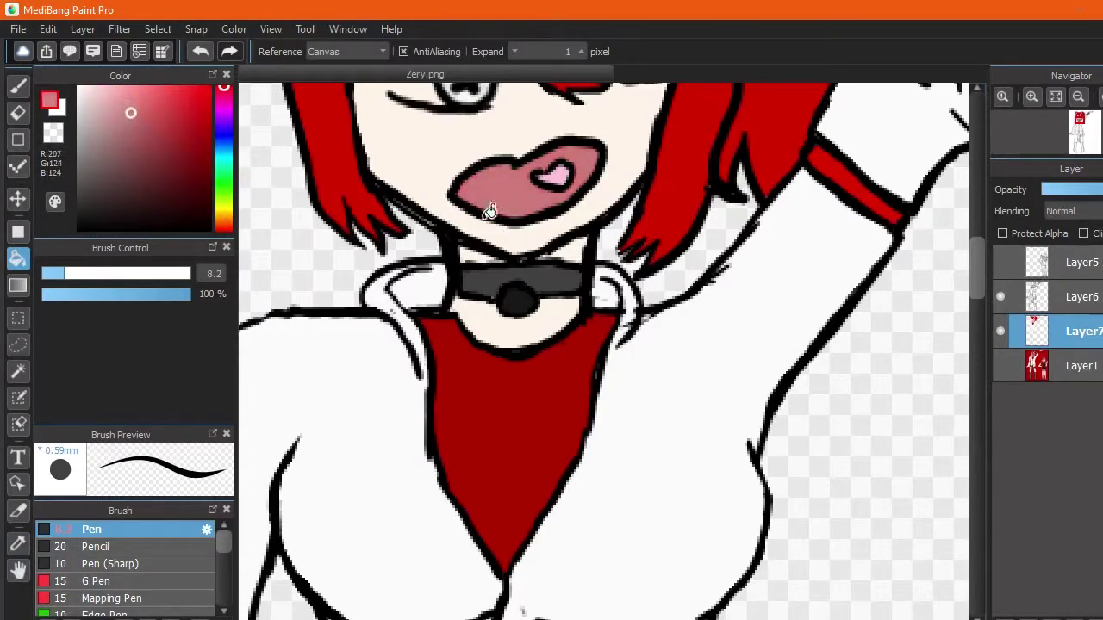
Step: Fill the raised hand with the pale skin tone (255, 245, 233) on Layer7
{"action": "scroll", "coordinate": [783, 327], "scroll_direction": "down", "scroll_amount": 3}
{"action": "scroll", "coordinate": [971, 298], "scroll_direction": "down", "scroll_amount": 3}
{"action": "scroll", "coordinate": [948, 352], "scroll_direction": "down", "scroll_amount": 2}
{"action": "left_click", "coordinate": [534, 198], "text": "alt"}
{"action": "scroll", "coordinate": [534, 198], "scroll_direction": "up", "scroll_amount": 3}
{"action": "scroll", "coordinate": [979, 264], "scroll_direction": "up", "scroll_amount": 3}
{"action": "scroll", "coordinate": [980, 265], "scroll_direction": "up", "scroll_amount": 3}
{"action": "key", "text": "p"}
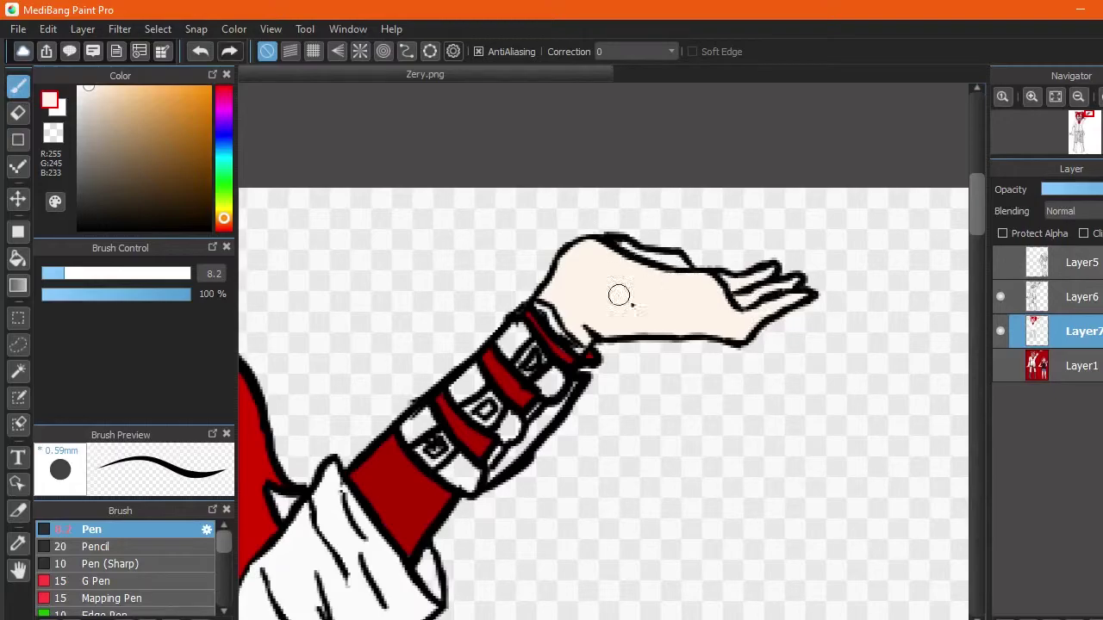
Step: Activate the alpha-protected Layer6 and choose a beige skin colour of R 230, G 214, B 195
{"action": "scroll", "coordinate": [534, 306], "scroll_direction": "up", "scroll_amount": 4}
{"action": "mouse_move", "coordinate": [438, 209]}
{"action": "left_mouse_down"}
{"action": "mouse_move", "coordinate": [487, 292]}
{"action": "mouse_move", "coordinate": [548, 317]}
{"action": "mouse_move", "coordinate": [440, 235]}
{"action": "left_mouse_up"}
{"action": "key", "text": "ctrl+z"}
{"action": "left_click", "coordinate": [100, 107]}
{"action": "left_click_drag", "start_coordinate": [1092, 122], "coordinate": [1062, 122]}
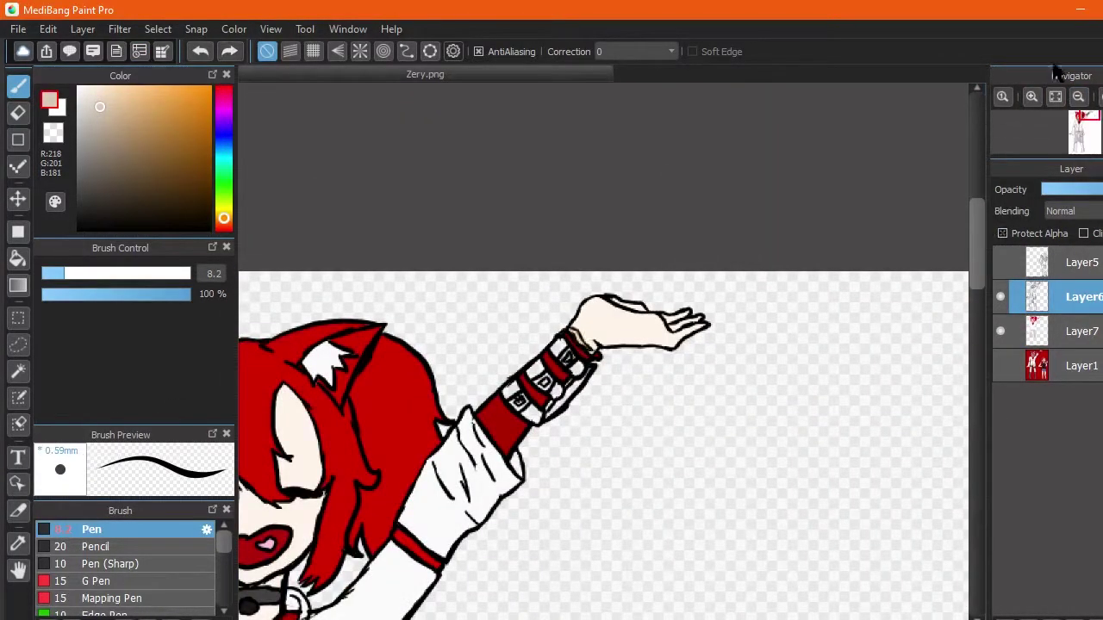
{"action": "left_click", "coordinate": [97, 102]}
{"action": "scroll", "coordinate": [406, 98], "scroll_direction": "up", "scroll_amount": 5}
{"action": "scroll", "coordinate": [552, 345], "scroll_direction": "down", "scroll_amount": 6}
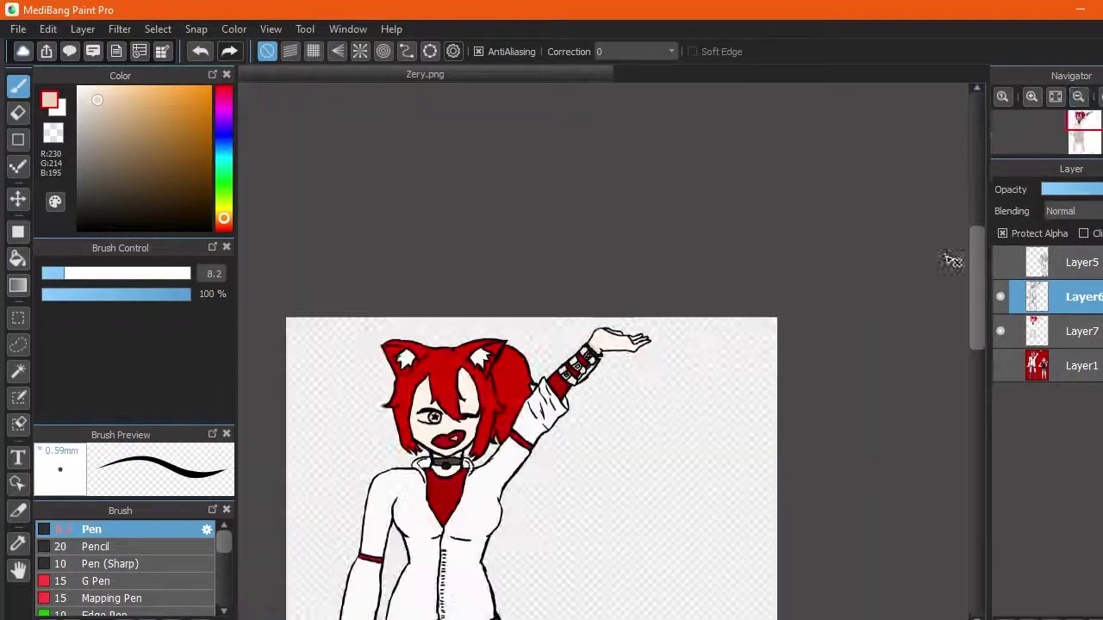
Step: Fill the trousers light grey and the tail red (215, 0, 0) on Layer7
{"action": "left_click_drag", "start_coordinate": [976, 246], "coordinate": [1000, 268]}
{"action": "scroll", "coordinate": [1000, 267], "scroll_direction": "down", "scroll_amount": 3}
{"action": "left_click", "coordinate": [18, 258]}
{"action": "left_click", "coordinate": [1060, 331]}
{"action": "left_click", "coordinate": [513, 344]}
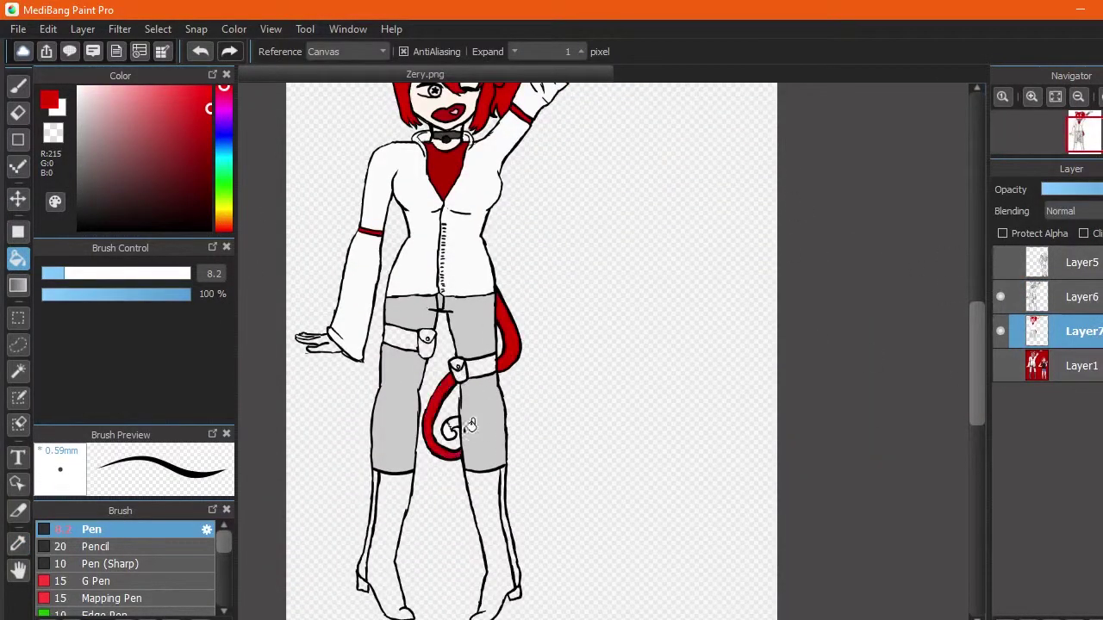
Step: Colour the thigh straps brown and their pouches lighter brown (176, 130, 80)
{"action": "left_click", "coordinate": [203, 163]}
{"action": "key", "text": "b"}
{"action": "scroll", "coordinate": [440, 353], "scroll_direction": "up", "scroll_amount": 5}
{"action": "scroll", "coordinate": [508, 445], "scroll_direction": "down", "scroll_amount": 5}
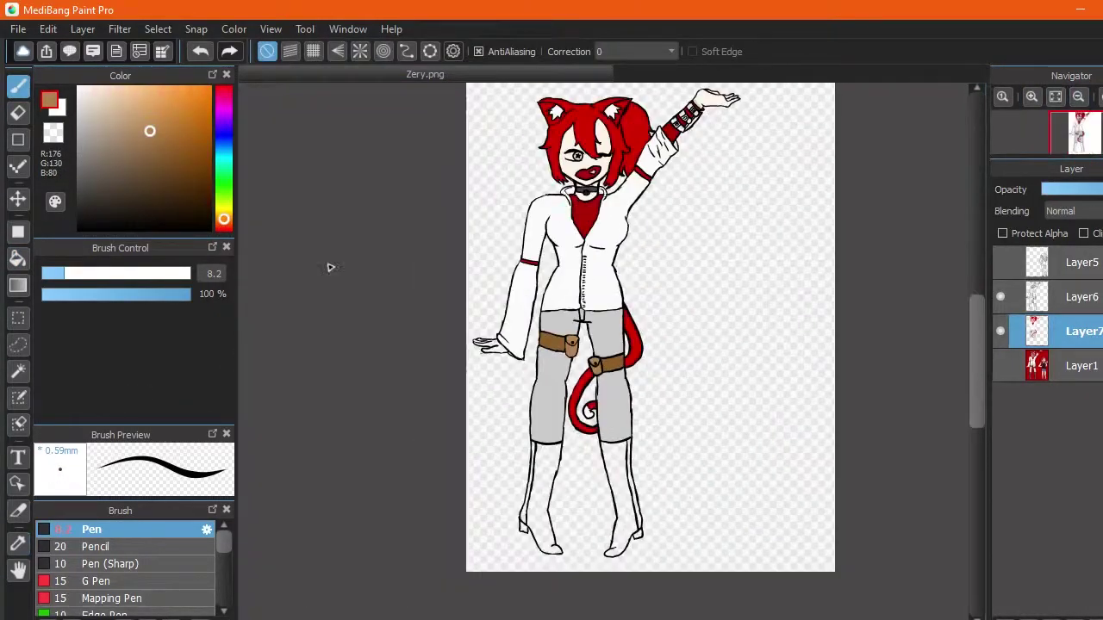
Step: Fill both boots dark grey, with a lighter grey (112, 112, 112) for the strips along their outer sides
{"action": "left_click", "coordinate": [543, 500], "text": "alt"}
{"action": "key", "text": "g"}
{"action": "left_click", "coordinate": [636, 491]}
{"action": "left_click", "coordinate": [546, 400], "text": "alt"}
{"action": "scroll", "coordinate": [681, 426], "scroll_direction": "up", "scroll_amount": 3}
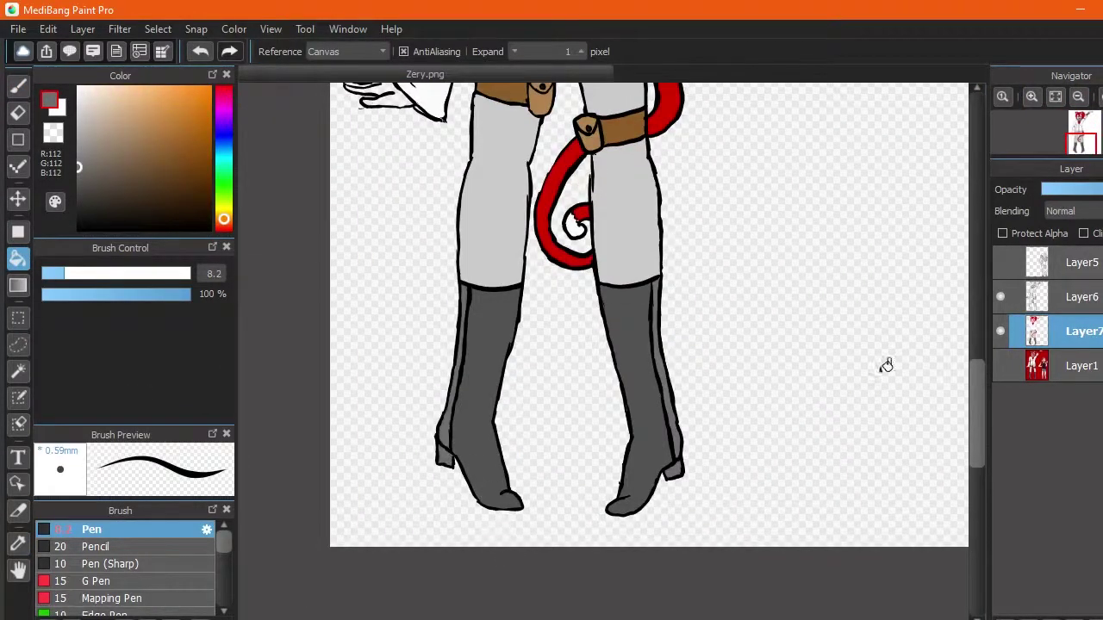
Step: Fill the lowered hand with pale skin tone (255, 245, 233) and clean up its outline on Layer6
{"action": "scroll", "coordinate": [568, 434], "scroll_direction": "up", "scroll_amount": 5}
{"action": "scroll", "coordinate": [491, 607], "scroll_direction": "up", "scroll_amount": 4}
{"action": "key", "text": "e"}
{"action": "left_click", "coordinate": [1059, 297]}
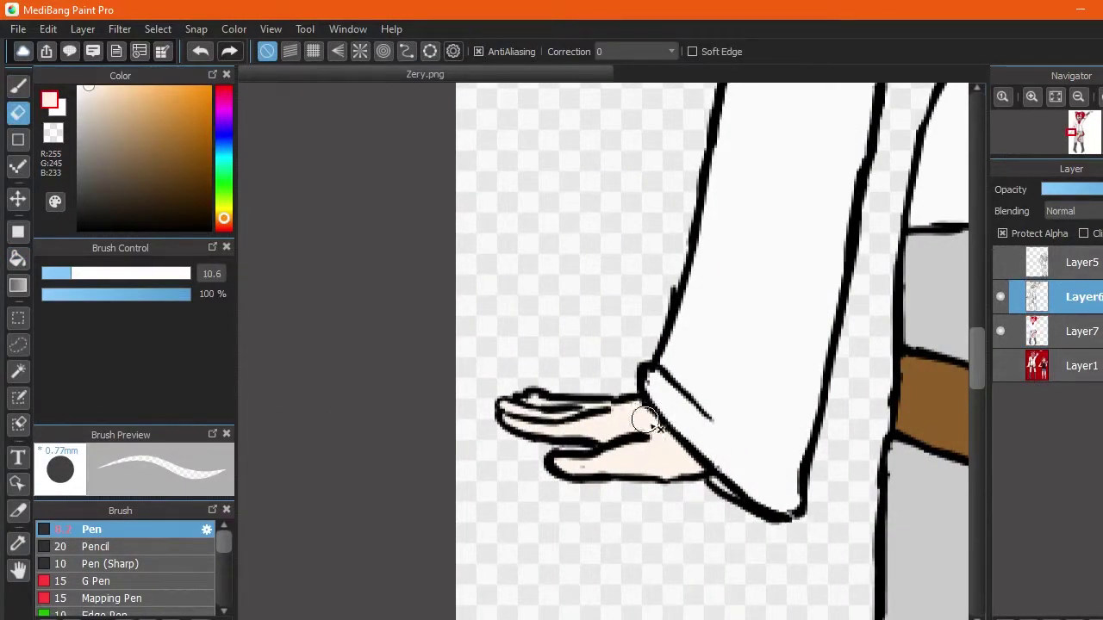
{"action": "left_click", "coordinate": [1077, 331]}
Step: Paint the open eye's iris light blue and the rest of the eye white on Layer7
{"action": "left_click", "coordinate": [1056, 97]}
{"action": "key", "text": "b"}
{"action": "scroll", "coordinate": [560, 379], "scroll_direction": "up", "scroll_amount": 5}
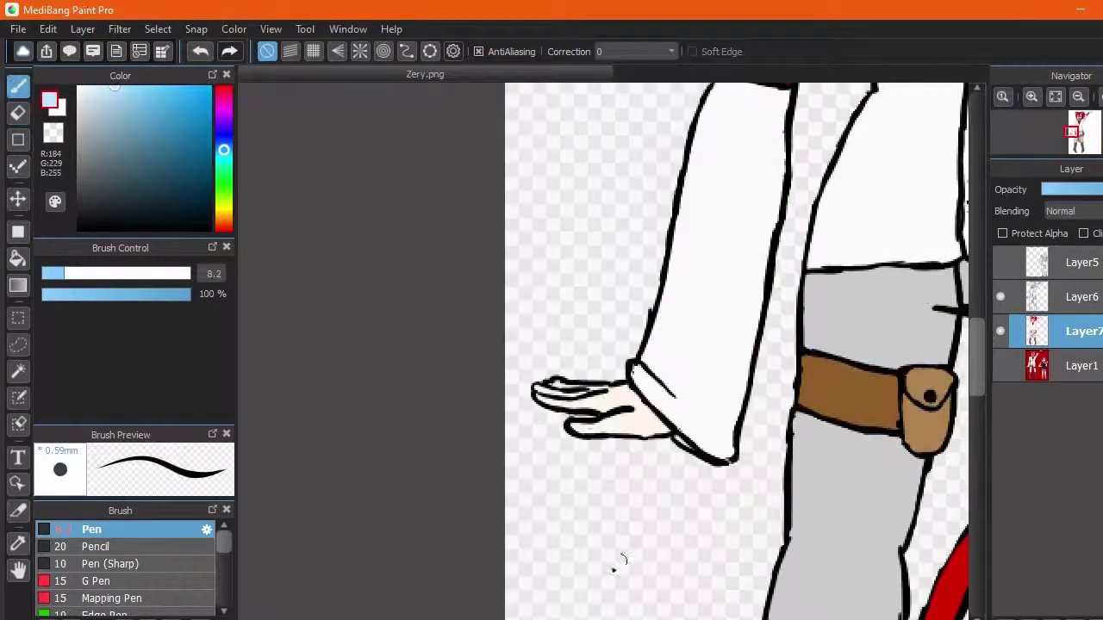
{"action": "scroll", "coordinate": [560, 379], "scroll_direction": "down", "scroll_amount": 5}
{"action": "scroll", "coordinate": [698, 269], "scroll_direction": "up", "scroll_amount": 5}
{"action": "left_click", "coordinate": [223, 155]}
{"action": "key", "text": "x"}
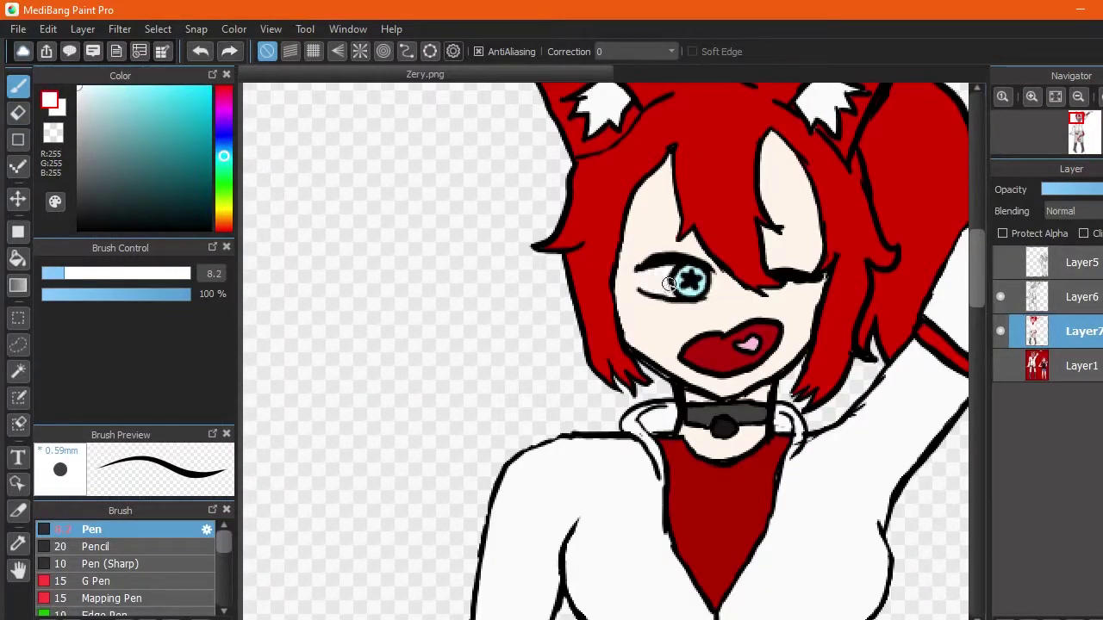
Step: Draw black glasses around both eyes on a new layer and merge it with the line-art layer
{"action": "key", "text": "ctrl+shift+n"}
{"action": "left_click", "coordinate": [678, 309], "text": "alt"}
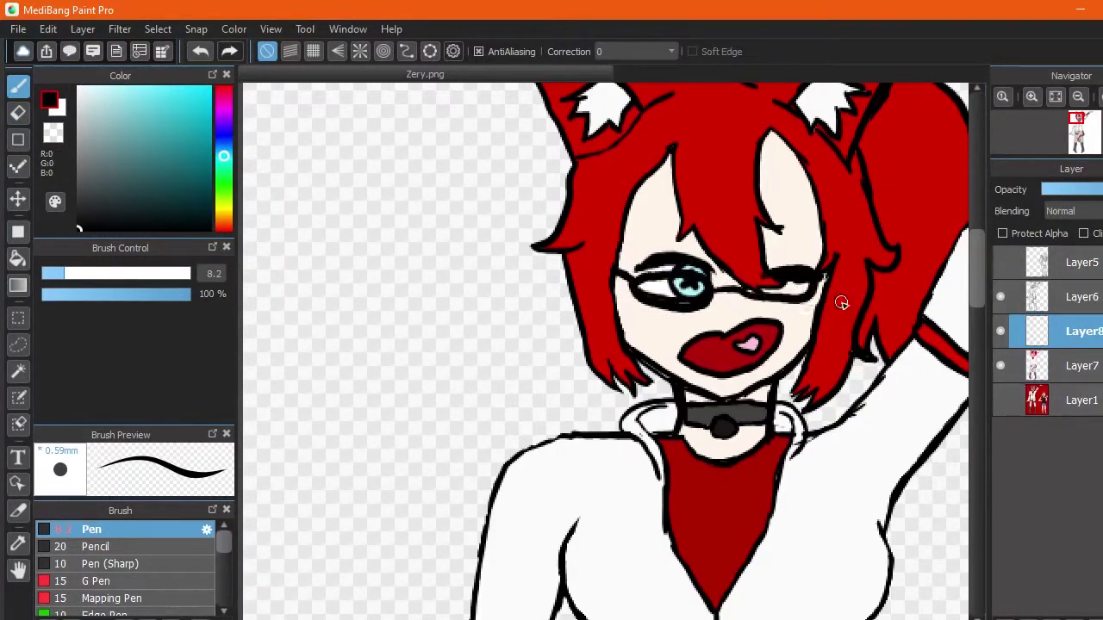
{"action": "left_click", "coordinate": [1003, 295]}
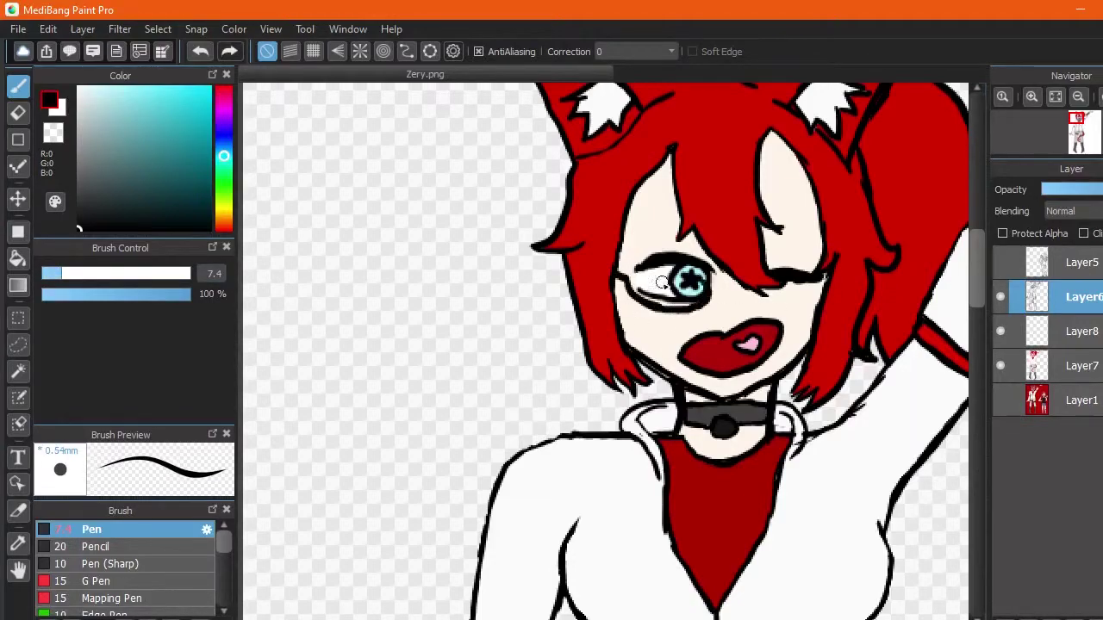
{"action": "left_click", "coordinate": [1060, 366]}
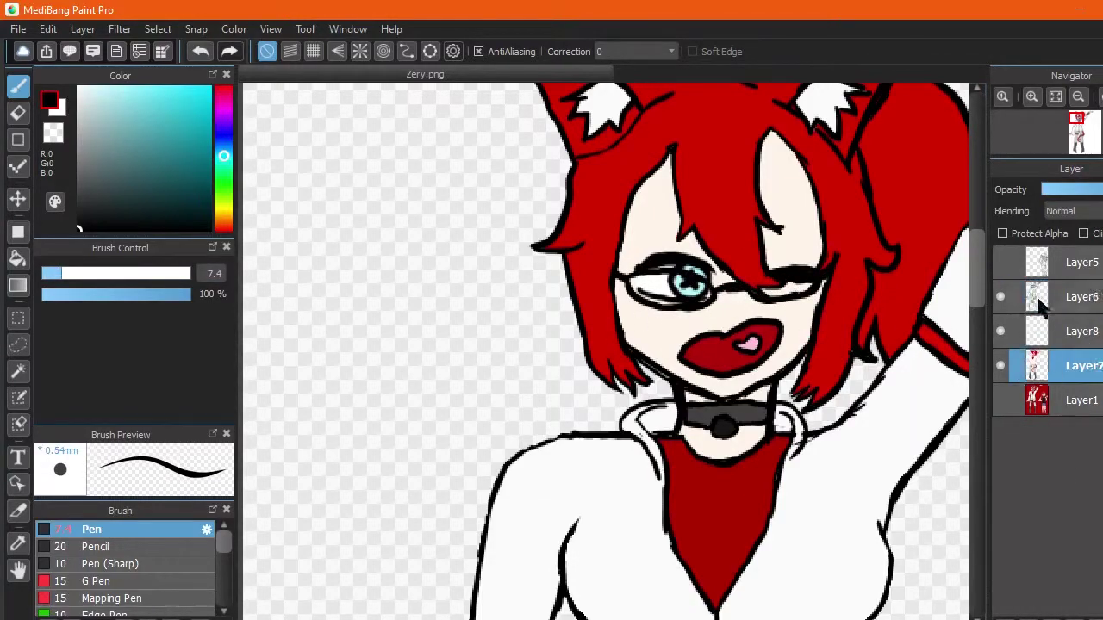
{"action": "left_click", "coordinate": [1058, 331]}
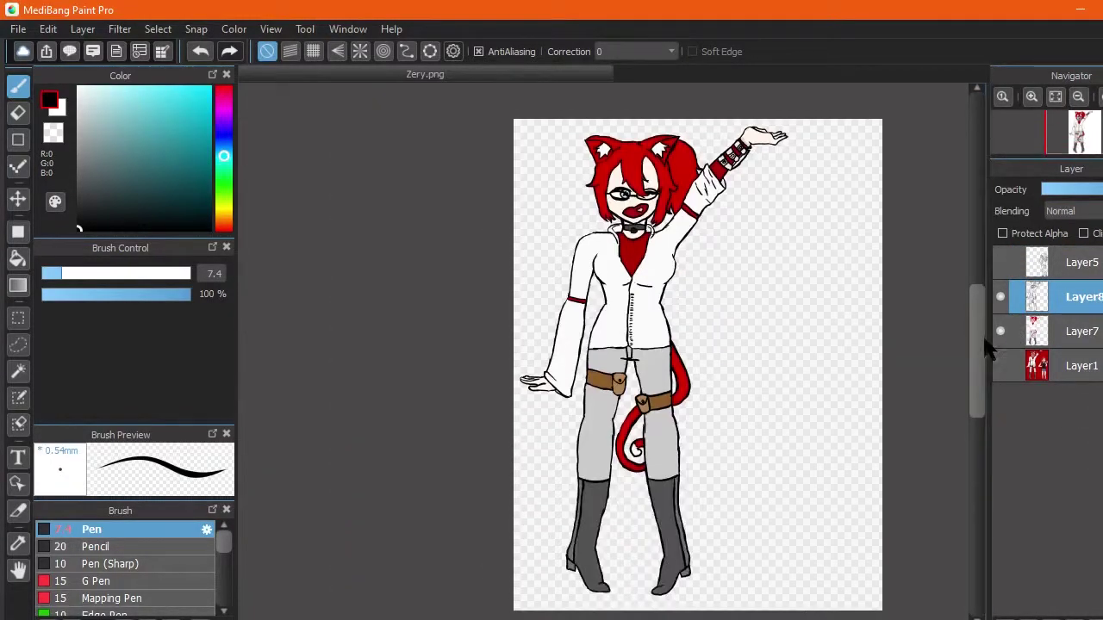
Step: Paint the lowest wrist strap brown (142, 94, 42) on Layer7 and choose black for line work on Layer8
{"action": "key", "text": "i"}
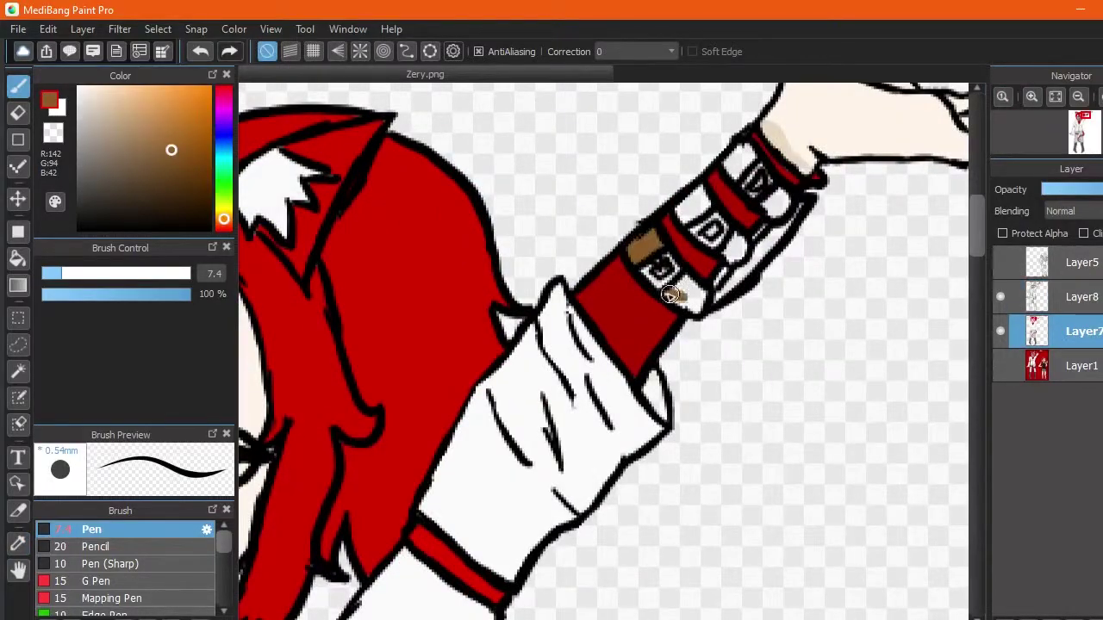
{"action": "left_click", "coordinate": [79, 228]}
{"action": "scroll", "coordinate": [405, 366], "scroll_direction": "up", "scroll_amount": 6}
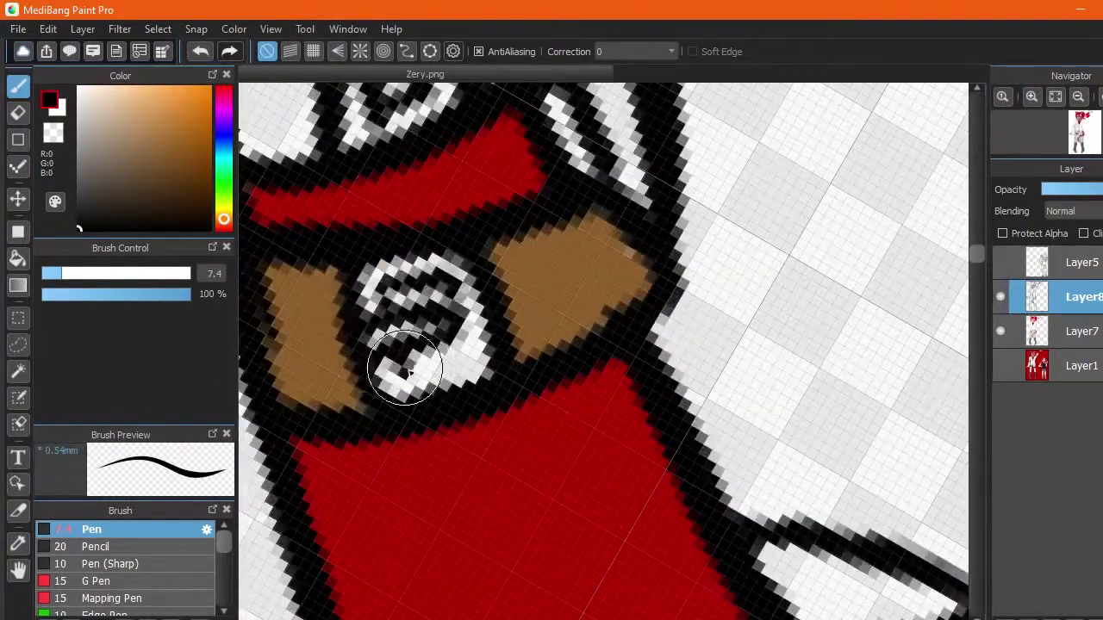
{"action": "scroll", "coordinate": [344, 344], "scroll_direction": "down", "scroll_amount": 3}
{"action": "scroll", "coordinate": [948, 259], "scroll_direction": "up", "scroll_amount": 5}
{"action": "scroll", "coordinate": [663, 329], "scroll_direction": "up", "scroll_amount": 3}
{"action": "mouse_move", "coordinate": [663, 330]}
{"action": "left_mouse_down"}
{"action": "mouse_move", "coordinate": [664, 295]}
{"action": "mouse_move", "coordinate": [646, 320]}
{"action": "mouse_move", "coordinate": [603, 310]}
{"action": "mouse_move", "coordinate": [638, 327]}
{"action": "left_mouse_up"}
{"action": "scroll", "coordinate": [572, 258], "scroll_direction": "down", "scroll_amount": 2}
{"action": "key", "text": "ctrl+z"}
{"action": "key", "text": "ctrl+z"}
Step: Draw small black holes on the wrist straps beside the buckles on Layer8
{"action": "left_click", "coordinate": [19, 112]}
{"action": "left_click", "coordinate": [19, 86]}
{"action": "left_click_drag", "start_coordinate": [534, 293], "coordinate": [552, 336]}
{"action": "left_click_drag", "start_coordinate": [744, 283], "coordinate": [741, 286]}
Step: Paint the two upper wrist straps brown (142, 94, 42) around their holes on Layer7
{"action": "left_click", "coordinate": [172, 150]}
{"action": "scroll", "coordinate": [630, 410], "scroll_direction": "down", "scroll_amount": 2}
{"action": "left_click", "coordinate": [1068, 331]}
{"action": "left_click_drag", "start_coordinate": [630, 410], "coordinate": [595, 482]}
{"action": "left_click_drag", "start_coordinate": [810, 388], "coordinate": [827, 397]}
{"action": "left_click_drag", "start_coordinate": [534, 224], "coordinate": [505, 136]}
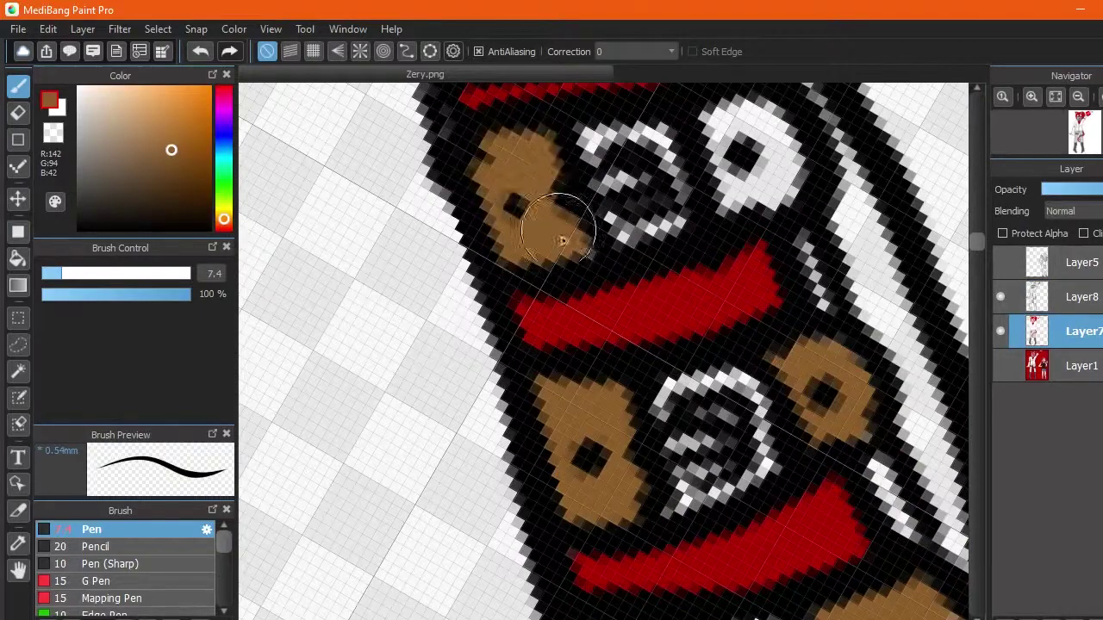
{"action": "left_click_drag", "start_coordinate": [749, 156], "coordinate": [733, 121]}
Step: Colour the frames of the wrist-strap buckles pale yellow (252, 247, 153)
{"action": "left_click", "coordinate": [223, 207]}
{"action": "scroll", "coordinate": [623, 222], "scroll_direction": "down", "scroll_amount": 2}
{"action": "left_click_drag", "start_coordinate": [698, 285], "coordinate": [775, 366]}
{"action": "left_click", "coordinate": [620, 285], "text": "alt"}
{"action": "mouse_move", "coordinate": [732, 276]}
{"action": "left_mouse_down"}
{"action": "mouse_move", "coordinate": [758, 319]}
{"action": "mouse_move", "coordinate": [753, 349]}
{"action": "left_mouse_up"}
{"action": "left_click", "coordinate": [724, 258], "text": "alt"}
{"action": "scroll", "coordinate": [436, 195], "scroll_direction": "down", "scroll_amount": 5}
{"action": "scroll", "coordinate": [247, 216], "scroll_direction": "up", "scroll_amount": 5}
Step: Tidy the wrist-strap outlines on Layer8 and touch up the red bands between the straps with dark red (175, 0, 0) on Layer7
{"action": "left_click", "coordinate": [1068, 297]}
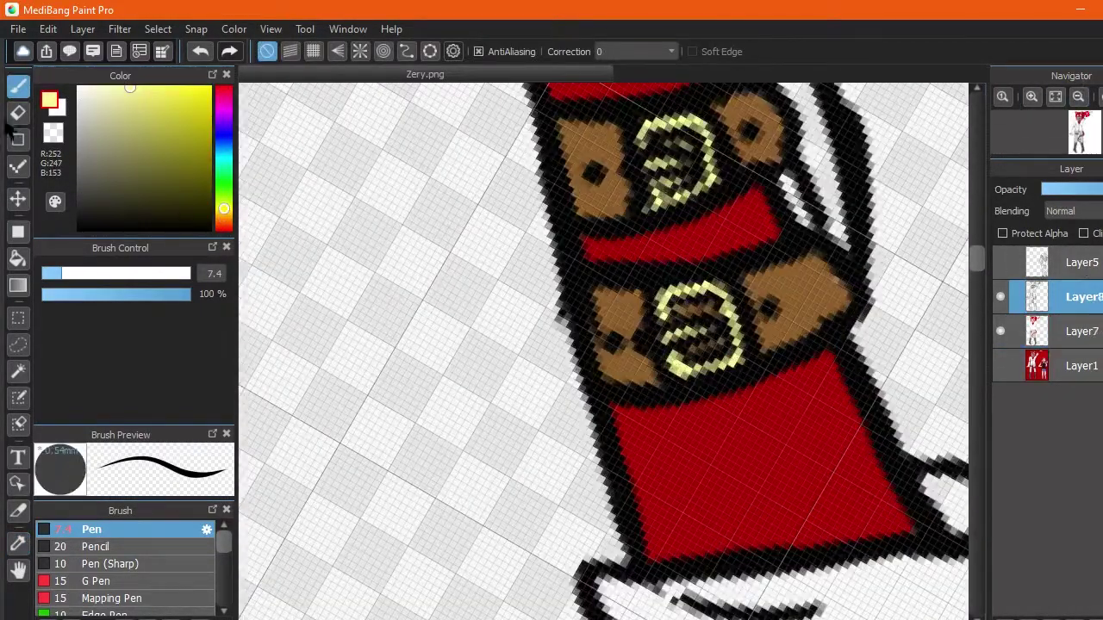
{"action": "key", "text": "e"}
{"action": "scroll", "coordinate": [732, 176], "scroll_direction": "up", "scroll_amount": 1}
{"action": "key", "text": "p"}
{"action": "left_click", "coordinate": [727, 259], "text": "alt"}
{"action": "left_click_drag", "start_coordinate": [715, 246], "coordinate": [750, 289]}
{"action": "left_click_drag", "start_coordinate": [767, 397], "coordinate": [805, 461]}
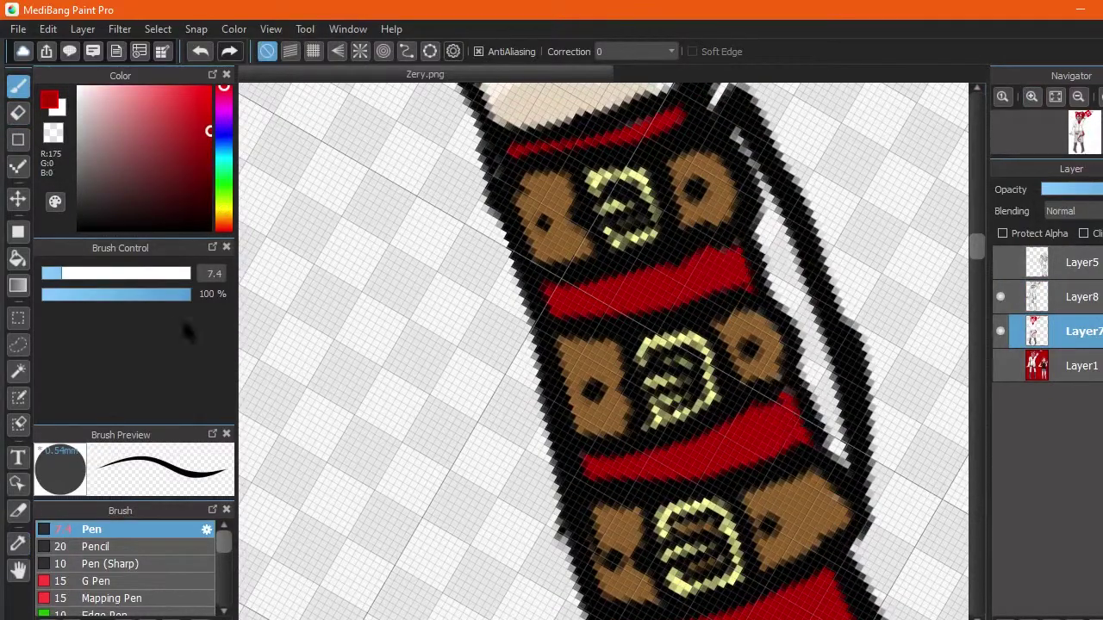
Step: Fill the loose white piece beside the wrist straps with light grey (237, 237, 237)
{"action": "left_click", "coordinate": [17, 258]}
{"action": "left_click", "coordinate": [831, 275]}
{"action": "key", "text": "p"}
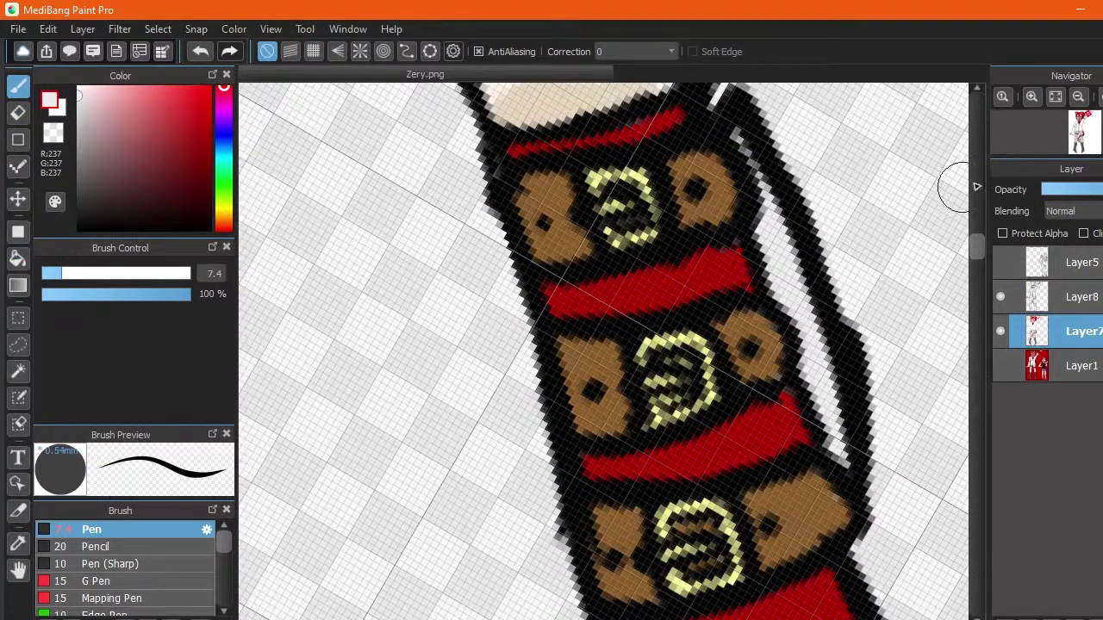
Step: Add a clipping layer above Layer7, set its blending to Multiply and choose a pink shading colour
{"action": "scroll", "coordinate": [866, 224], "scroll_direction": "down", "scroll_amount": 5}
{"action": "scroll", "coordinate": [976, 284], "scroll_direction": "down", "scroll_amount": 3}
{"action": "scroll", "coordinate": [973, 325], "scroll_direction": "up", "scroll_amount": 3}
{"action": "left_click", "coordinate": [1012, 603]}
{"action": "left_click", "coordinate": [224, 103]}
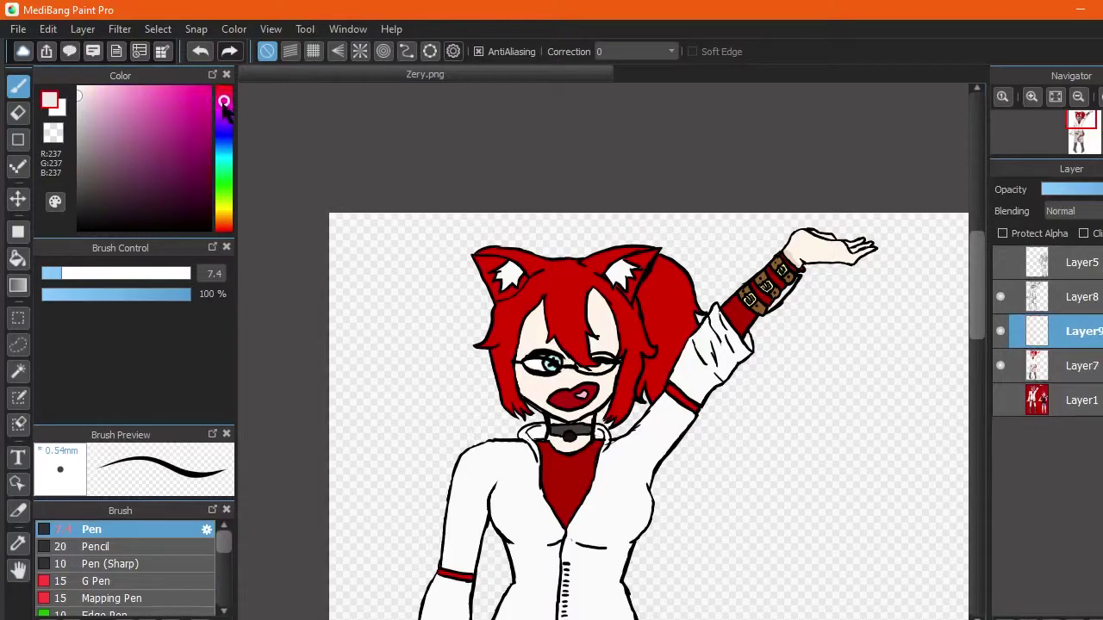
{"action": "left_click", "coordinate": [1084, 233]}
Step: Shade the red hair beneath both cat ears with pink (230, 109, 185) on the Multiply layer
{"action": "scroll", "coordinate": [302, 249], "scroll_direction": "up", "scroll_amount": 6}
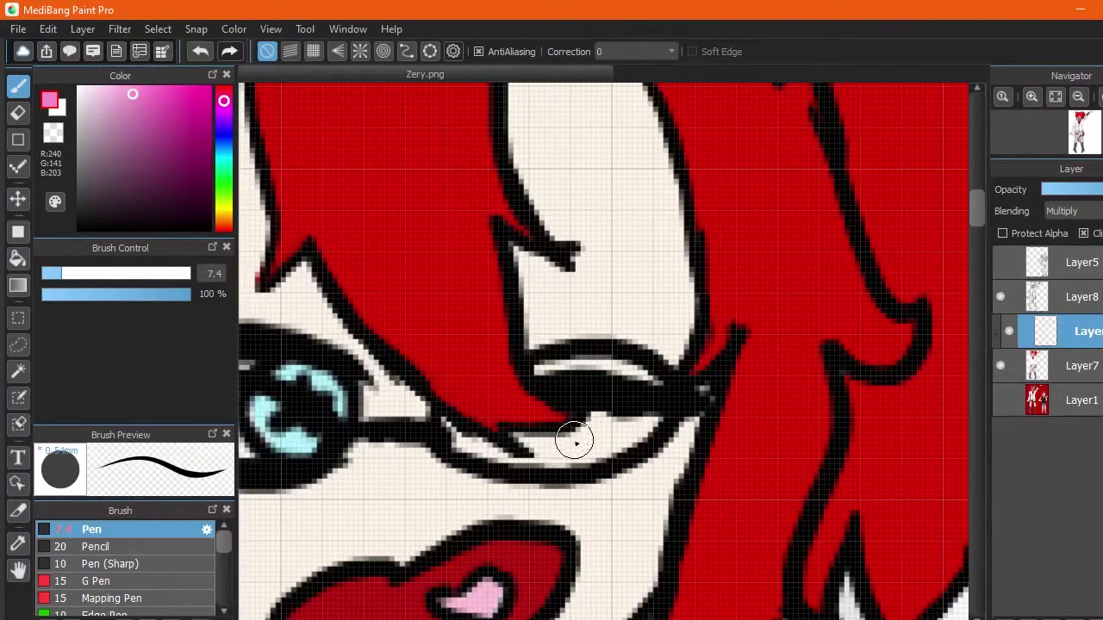
{"action": "scroll", "coordinate": [696, 367], "scroll_direction": "down", "scroll_amount": 4}
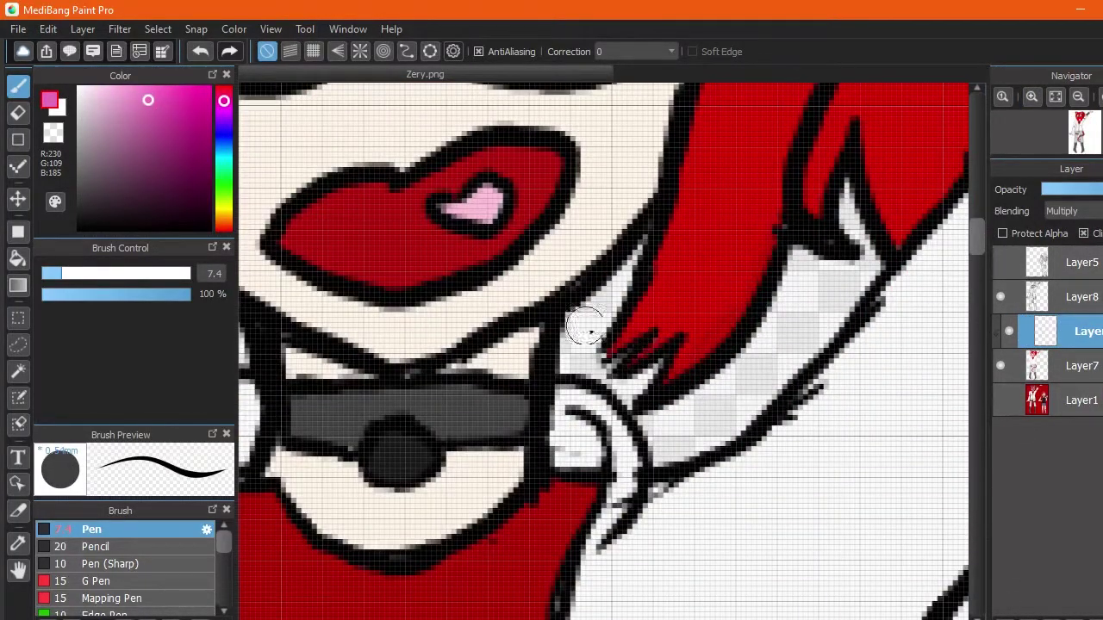
{"action": "scroll", "coordinate": [601, 551], "scroll_direction": "up", "scroll_amount": 6}
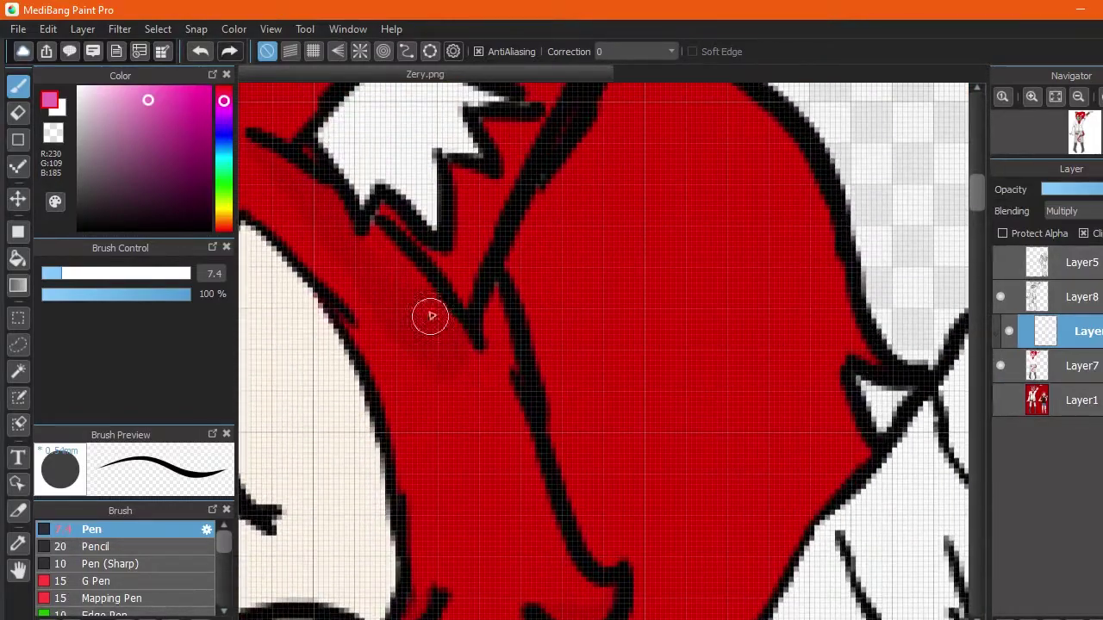
{"action": "scroll", "coordinate": [445, 374], "scroll_direction": "up", "scroll_amount": 5}
{"action": "scroll", "coordinate": [571, 586], "scroll_direction": "down", "scroll_amount": 2}
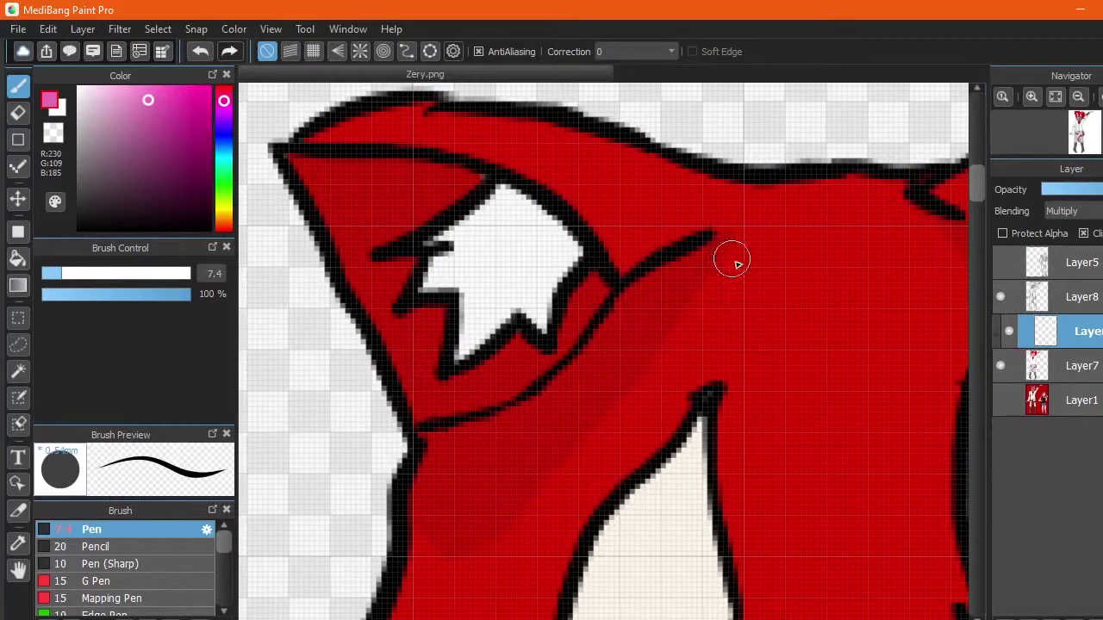
Step: Shade the red side locks, fringe and ponytail with pink (230, 109, 185) on the Multiply layer
{"action": "scroll", "coordinate": [720, 307], "scroll_direction": "up", "scroll_amount": 2}
{"action": "scroll", "coordinate": [759, 234], "scroll_direction": "down", "scroll_amount": 2}
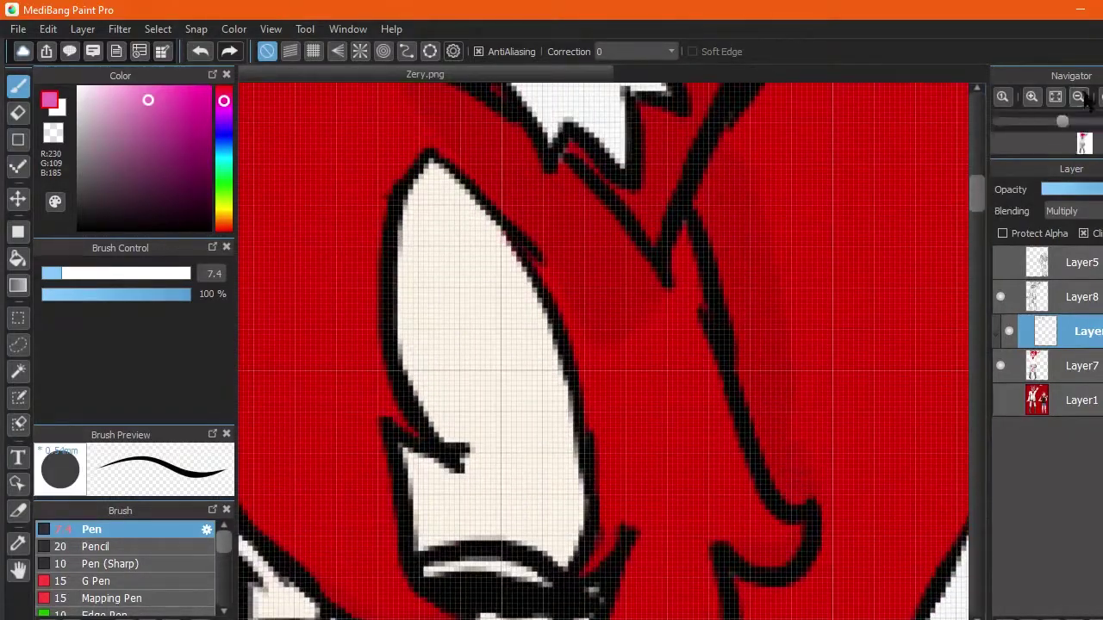
{"action": "scroll", "coordinate": [681, 572], "scroll_direction": "down", "scroll_amount": 3}
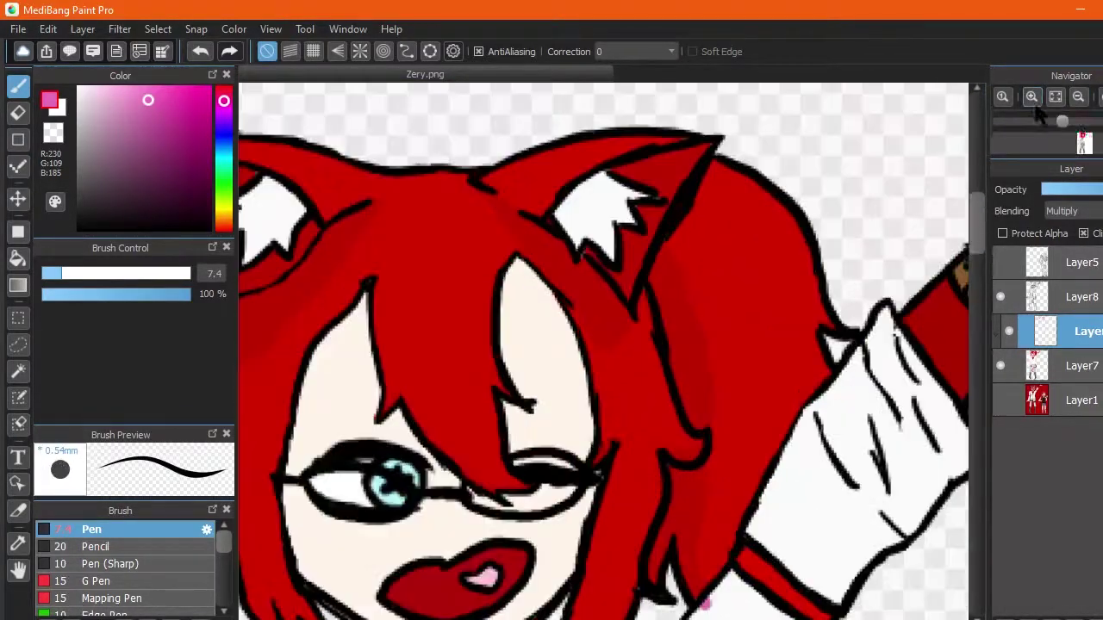
{"action": "scroll", "coordinate": [690, 374], "scroll_direction": "down", "scroll_amount": 3}
{"action": "scroll", "coordinate": [762, 327], "scroll_direction": "down", "scroll_amount": 2}
{"action": "scroll", "coordinate": [614, 301], "scroll_direction": "up", "scroll_amount": 2}
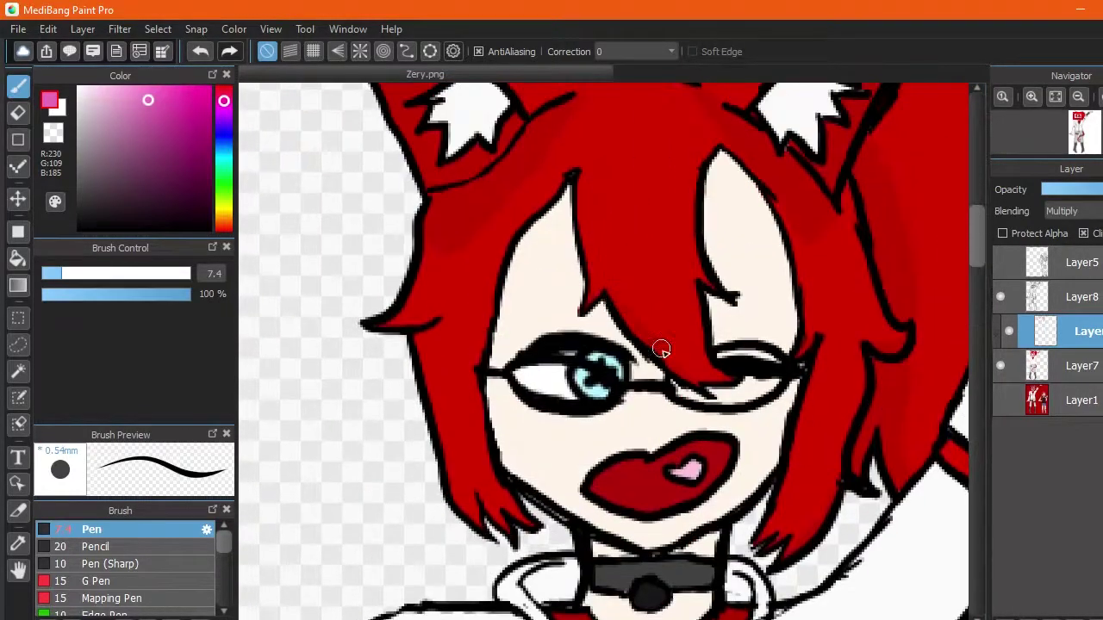
{"action": "scroll", "coordinate": [580, 316], "scroll_direction": "up", "scroll_amount": 3}
Step: Shade the edges of the curling red tail with pink (230, 109, 185) on the Multiply layer
{"action": "scroll", "coordinate": [776, 362], "scroll_direction": "down", "scroll_amount": 10}
{"action": "scroll", "coordinate": [908, 318], "scroll_direction": "down", "scroll_amount": 2}
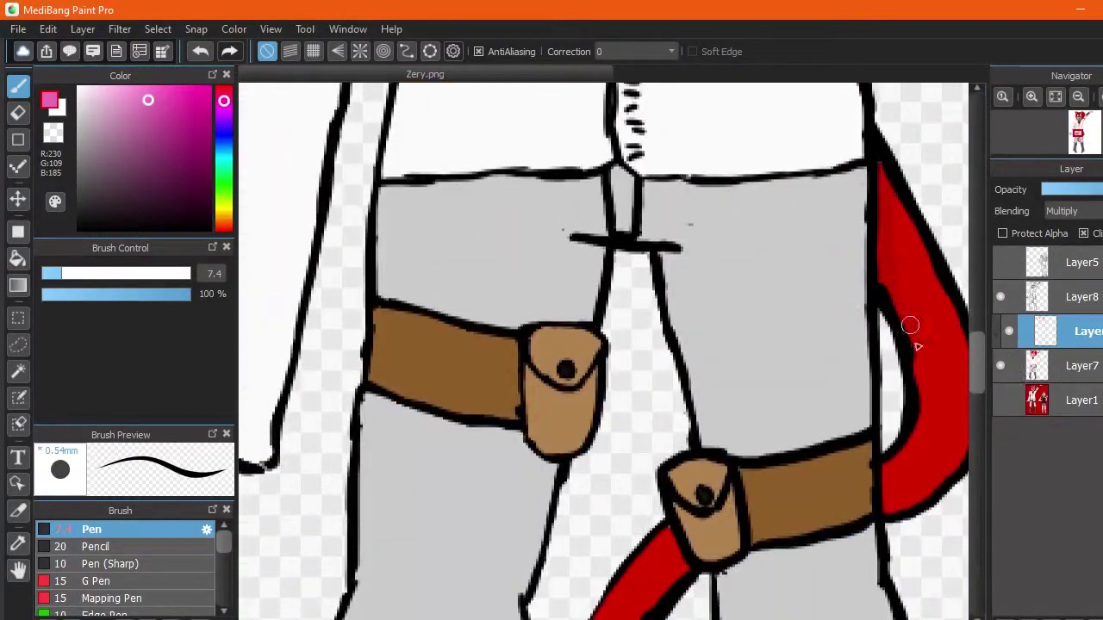
{"action": "scroll", "coordinate": [604, 445], "scroll_direction": "up", "scroll_amount": 2}
{"action": "scroll", "coordinate": [598, 508], "scroll_direction": "down", "scroll_amount": 4}
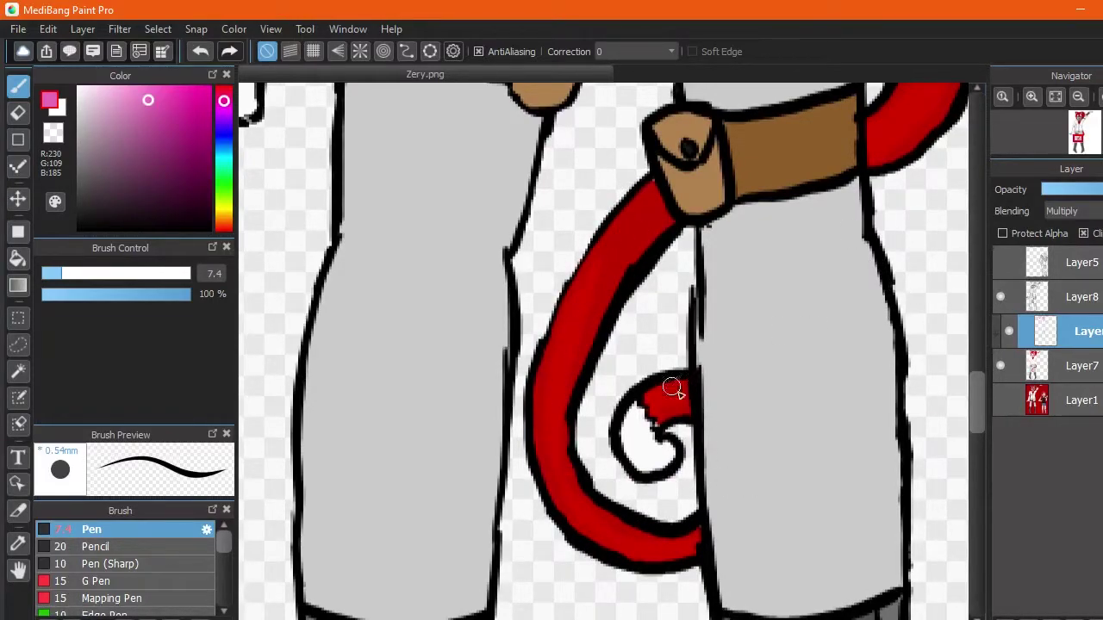
{"action": "scroll", "coordinate": [562, 360], "scroll_direction": "down", "scroll_amount": 5}
Step: Shade a band beneath the bust of the white jacket with light grey (216, 216, 216)
{"action": "scroll", "coordinate": [571, 307], "scroll_direction": "up", "scroll_amount": 5}
{"action": "left_click_drag", "start_coordinate": [502, 295], "coordinate": [571, 308]}
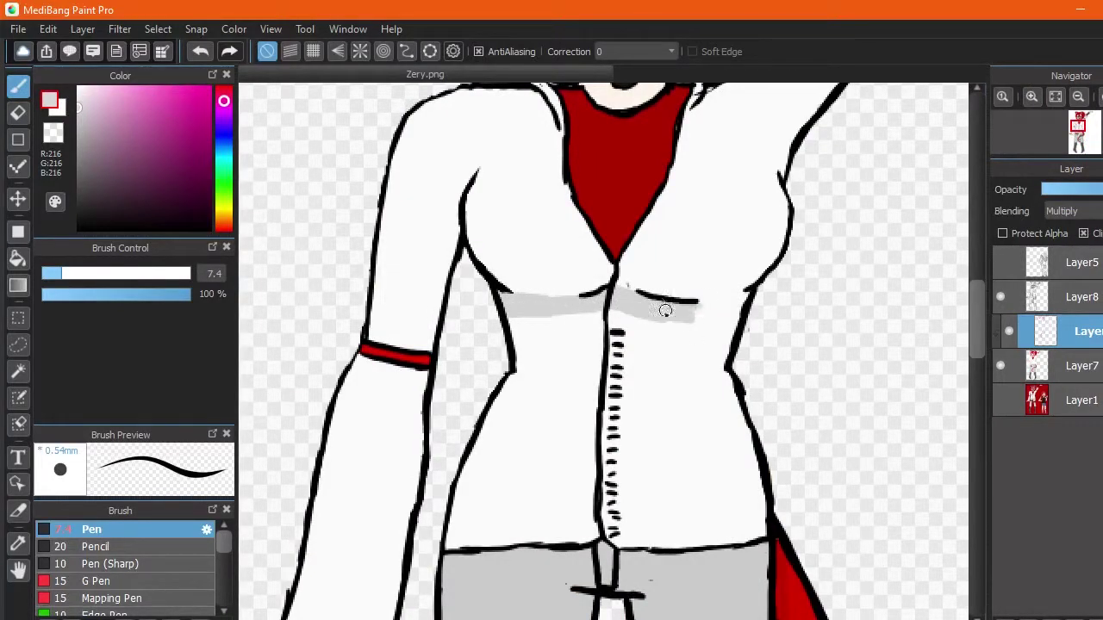
{"action": "scroll", "coordinate": [686, 309], "scroll_direction": "down", "scroll_amount": 5}
{"action": "scroll", "coordinate": [423, 243], "scroll_direction": "up", "scroll_amount": 6}
{"action": "left_click_drag", "start_coordinate": [668, 229], "coordinate": [792, 250]}
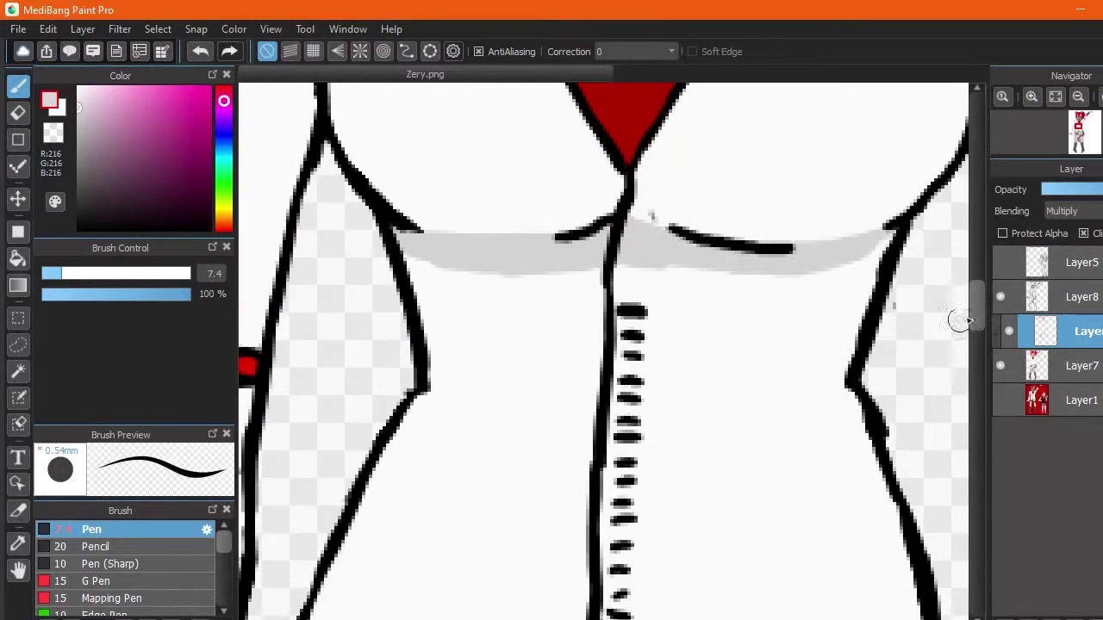
Step: Shade the white collar and the folds and outer edge of the raised sleeve with light grey
{"action": "scroll", "coordinate": [502, 207], "scroll_direction": "up", "scroll_amount": 5}
{"action": "scroll", "coordinate": [562, 359], "scroll_direction": "right", "scroll_amount": 3}
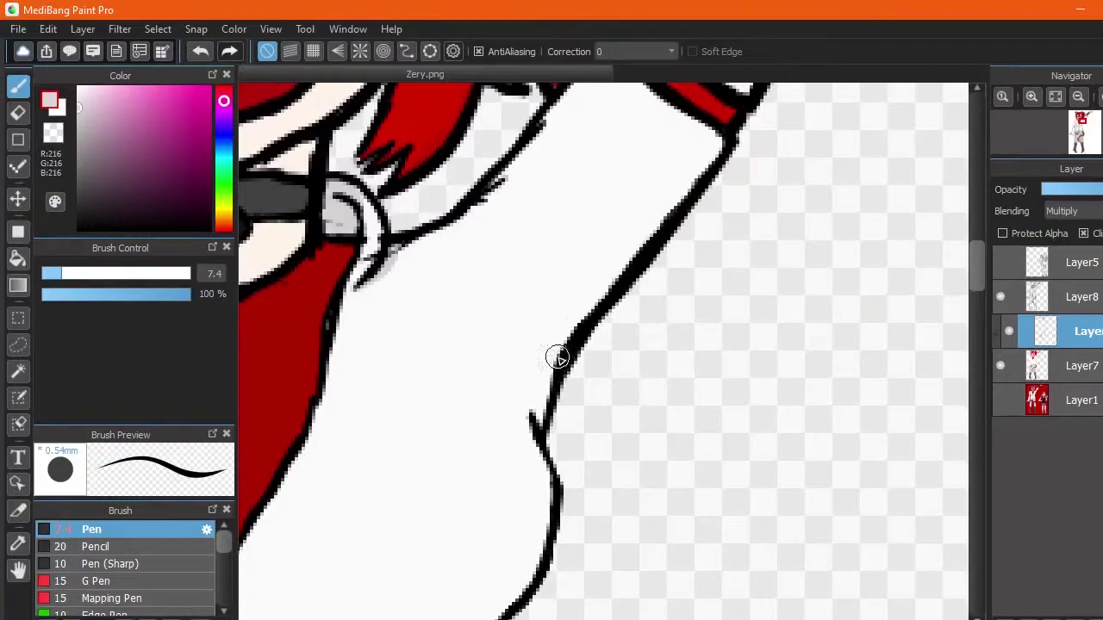
{"action": "scroll", "coordinate": [732, 233], "scroll_direction": "up", "scroll_amount": 5}
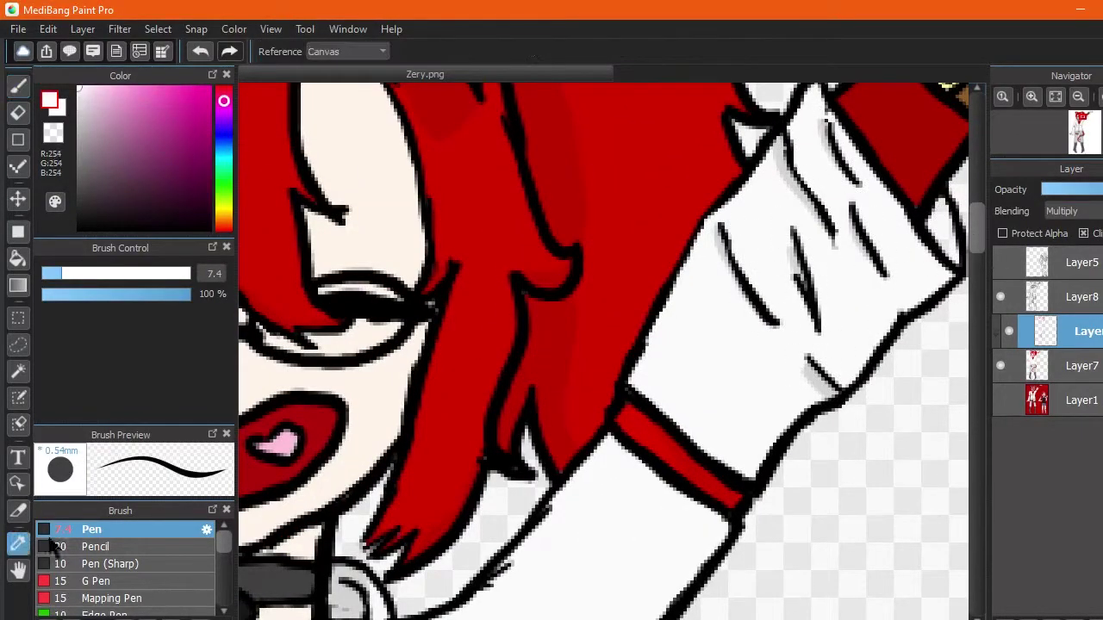
{"action": "left_click", "coordinate": [1043, 365]}
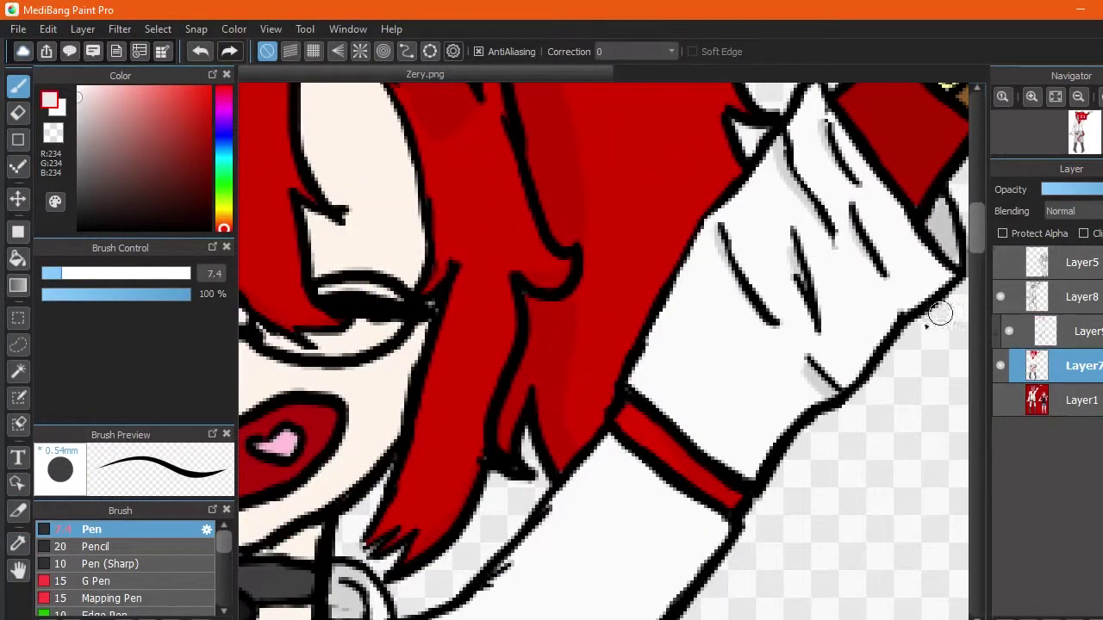
{"action": "scroll", "coordinate": [954, 274], "scroll_direction": "down", "scroll_amount": 5}
{"action": "scroll", "coordinate": [583, 502], "scroll_direction": "up", "scroll_amount": 5}
{"action": "scroll", "coordinate": [573, 472], "scroll_direction": "down", "scroll_amount": 3}
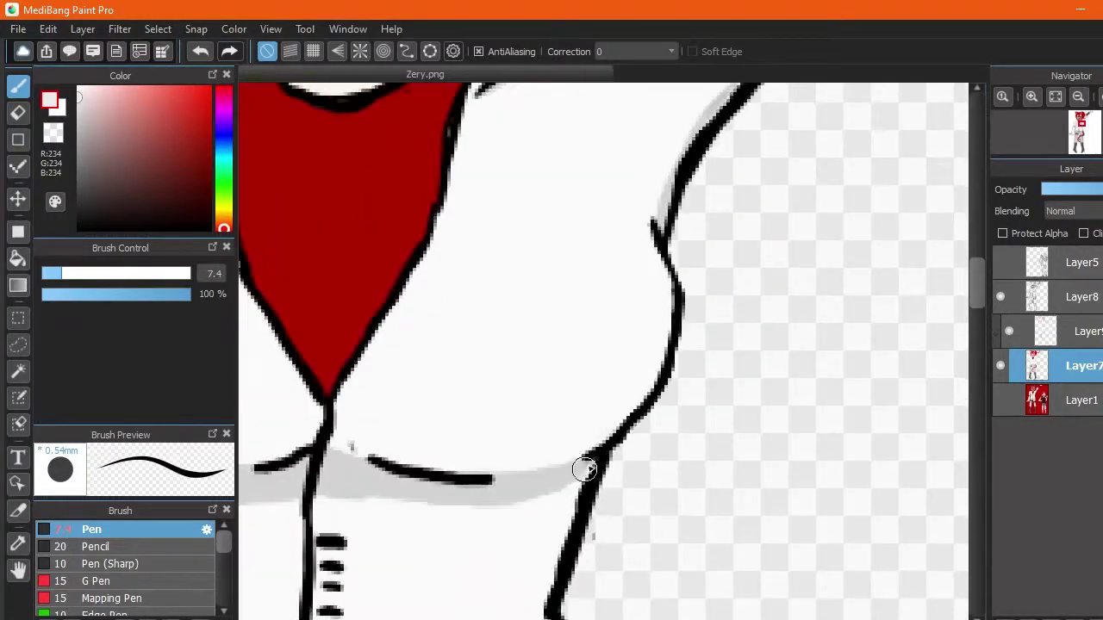
Step: Shade the lowered sleeve, the side of the bust and the jacket's front closure with sampled grey (211, 211, 211) on the clipped layer
{"action": "left_click", "coordinate": [17, 542]}
{"action": "left_click", "coordinate": [571, 465]}
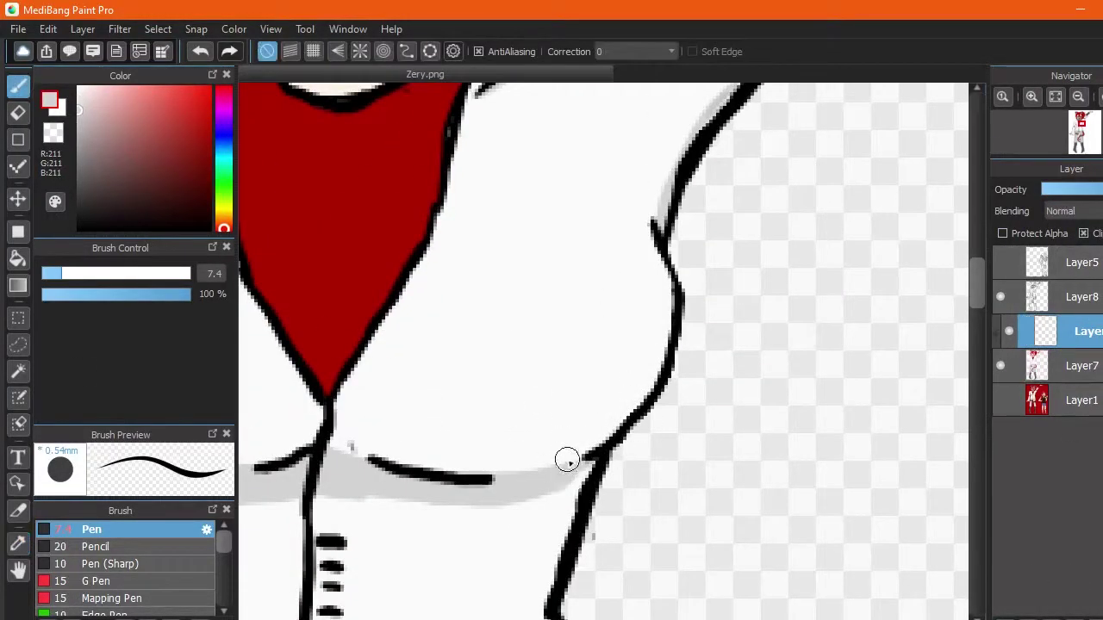
{"action": "key", "text": "h"}
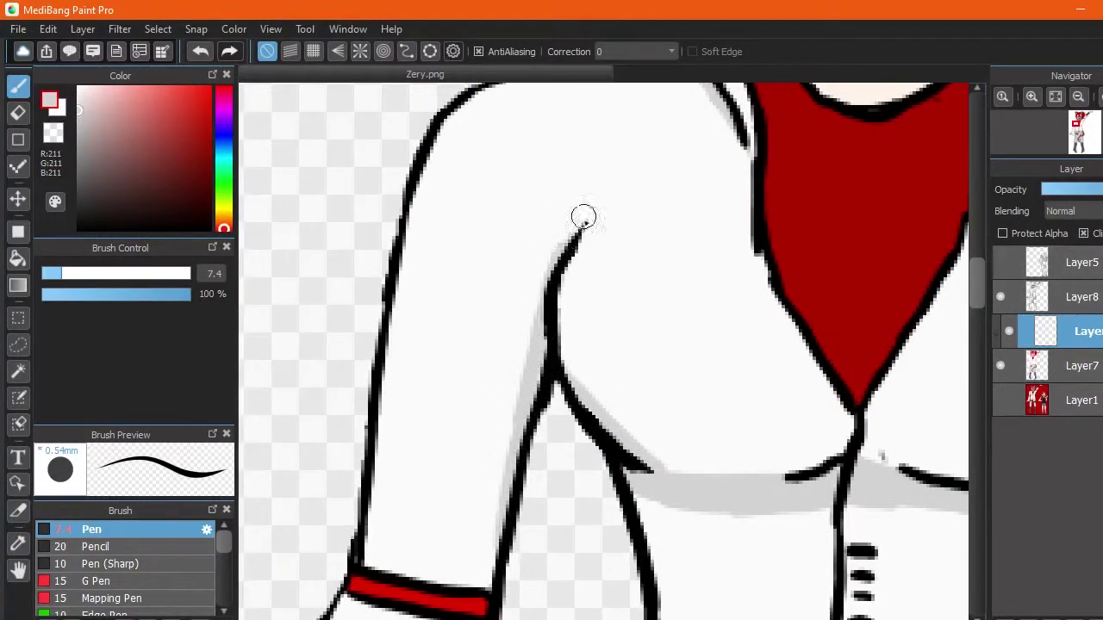
{"action": "scroll", "coordinate": [862, 508], "scroll_direction": "down", "scroll_amount": 4}
{"action": "left_click_drag", "start_coordinate": [814, 145], "coordinate": [807, 330]}
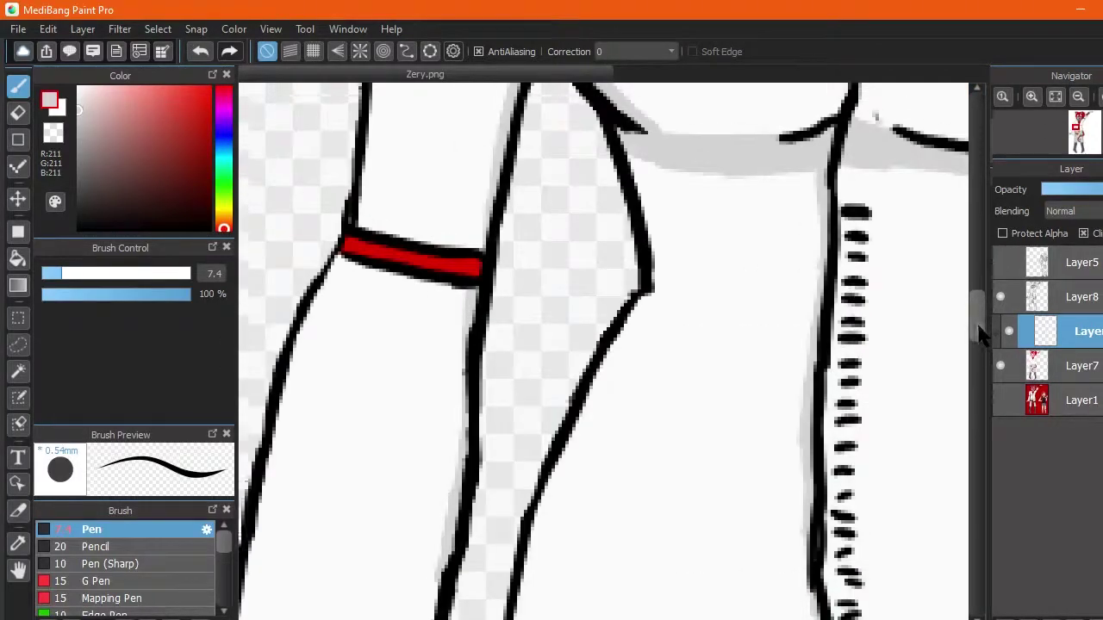
Step: Shade the grey trousers beneath the jacket hem and around the thigh straps on the clipped layer
{"action": "scroll", "coordinate": [386, 352], "scroll_direction": "down", "scroll_amount": 5}
{"action": "scroll", "coordinate": [387, 352], "scroll_direction": "left", "scroll_amount": 3}
{"action": "scroll", "coordinate": [386, 353], "scroll_direction": "right", "scroll_amount": 3}
{"action": "scroll", "coordinate": [498, 240], "scroll_direction": "right", "scroll_amount": 3}
{"action": "left_click_drag", "start_coordinate": [288, 142], "coordinate": [893, 128]}
{"action": "scroll", "coordinate": [457, 470], "scroll_direction": "down", "scroll_amount": 3}
{"action": "left_click_drag", "start_coordinate": [754, 405], "coordinate": [868, 384]}
{"action": "scroll", "coordinate": [859, 385], "scroll_direction": "down", "scroll_amount": 5}
{"action": "scroll", "coordinate": [696, 327], "scroll_direction": "up", "scroll_amount": 1}
{"action": "scroll", "coordinate": [696, 328], "scroll_direction": "down", "scroll_amount": 1}
{"action": "scroll", "coordinate": [696, 328], "scroll_direction": "left", "scroll_amount": 3}
{"action": "scroll", "coordinate": [684, 428], "scroll_direction": "up", "scroll_amount": 2}
Step: Shade both dark grey boots on the clipped layer, using grey tones sampled from the boots
{"action": "scroll", "coordinate": [684, 428], "scroll_direction": "down", "scroll_amount": 6}
{"action": "scroll", "coordinate": [393, 340], "scroll_direction": "up", "scroll_amount": 2}
{"action": "left_click", "coordinate": [393, 339], "text": "alt"}
{"action": "left_click", "coordinate": [385, 398], "text": "alt"}
{"action": "left_click_drag", "start_coordinate": [438, 382], "coordinate": [420, 366]}
{"action": "scroll", "coordinate": [421, 366], "scroll_direction": "up", "scroll_amount": 3}
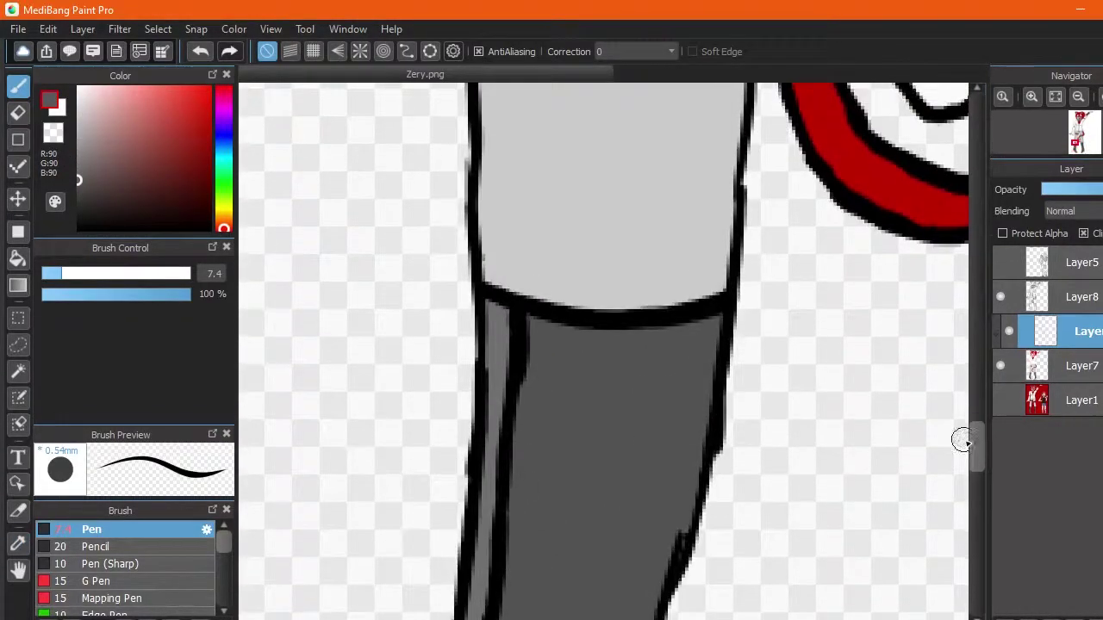
{"action": "scroll", "coordinate": [591, 381], "scroll_direction": "down", "scroll_amount": 4}
{"action": "left_click", "coordinate": [650, 472], "text": "alt"}
{"action": "scroll", "coordinate": [655, 482], "scroll_direction": "left", "scroll_amount": 3}
{"action": "left_click_drag", "start_coordinate": [113, 510], "coordinate": [113, 430]}
{"action": "scroll", "coordinate": [629, 319], "scroll_direction": "down", "scroll_amount": 5}
Step: Add soft white highlights around the wrist-strap buckles with the Airbrush at size 8.7 and 17% opacity
{"action": "key", "text": "x"}
{"action": "scroll", "coordinate": [129, 482], "scroll_direction": "down", "scroll_amount": 3}
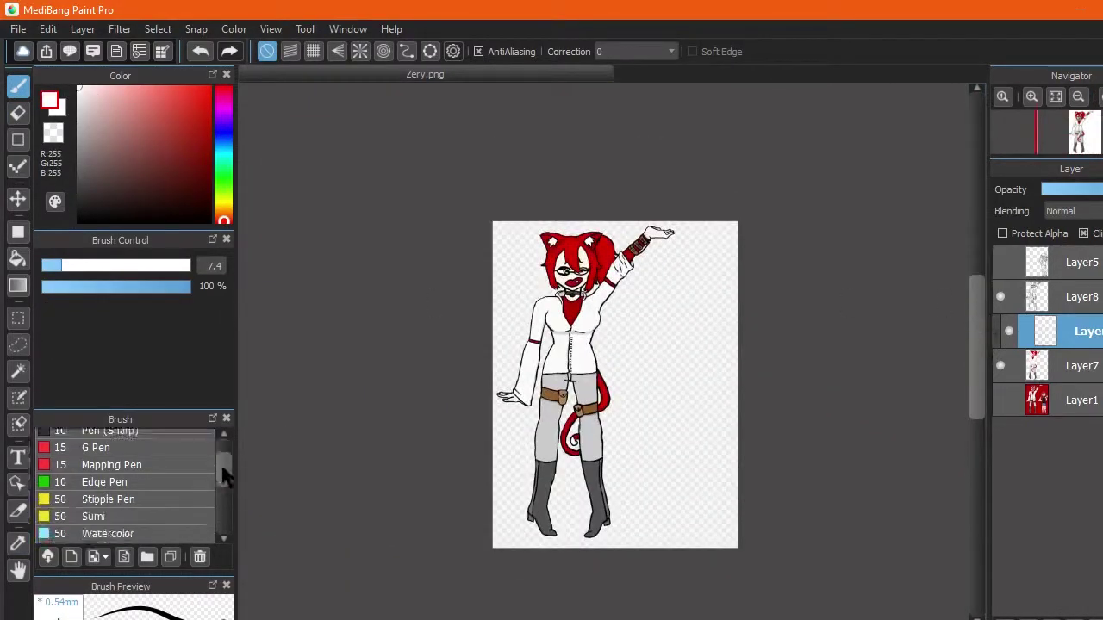
{"action": "left_click", "coordinate": [103, 493]}
{"action": "scroll", "coordinate": [517, 345], "scroll_direction": "up", "scroll_amount": 5}
{"action": "scroll", "coordinate": [366, 248], "scroll_direction": "up", "scroll_amount": 4}
{"action": "left_click_drag", "start_coordinate": [348, 256], "coordinate": [361, 258]}
{"action": "scroll", "coordinate": [362, 259], "scroll_direction": "down", "scroll_amount": 5}
{"action": "scroll", "coordinate": [979, 195], "scroll_direction": "up", "scroll_amount": 5}
{"action": "scroll", "coordinate": [607, 332], "scroll_direction": "up", "scroll_amount": 3}
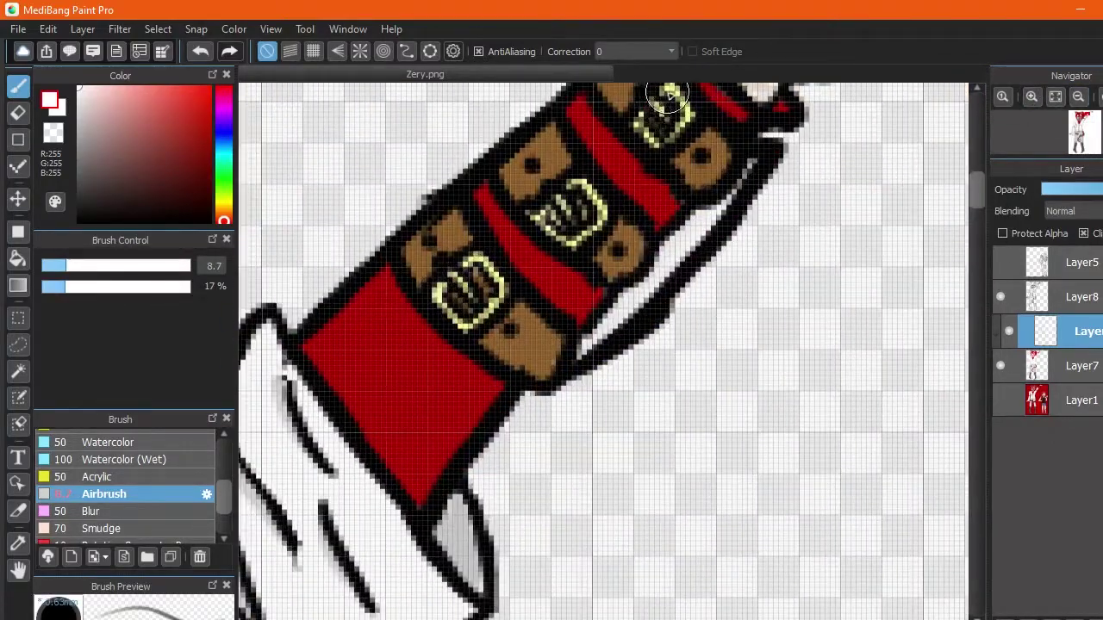
{"action": "scroll", "coordinate": [657, 105], "scroll_direction": "down", "scroll_amount": 5}
{"action": "scroll", "coordinate": [657, 600], "scroll_direction": "up", "scroll_amount": 5}
{"action": "scroll", "coordinate": [935, 184], "scroll_direction": "down", "scroll_amount": 2}
{"action": "scroll", "coordinate": [1032, 112], "scroll_direction": "down", "scroll_amount": 3}
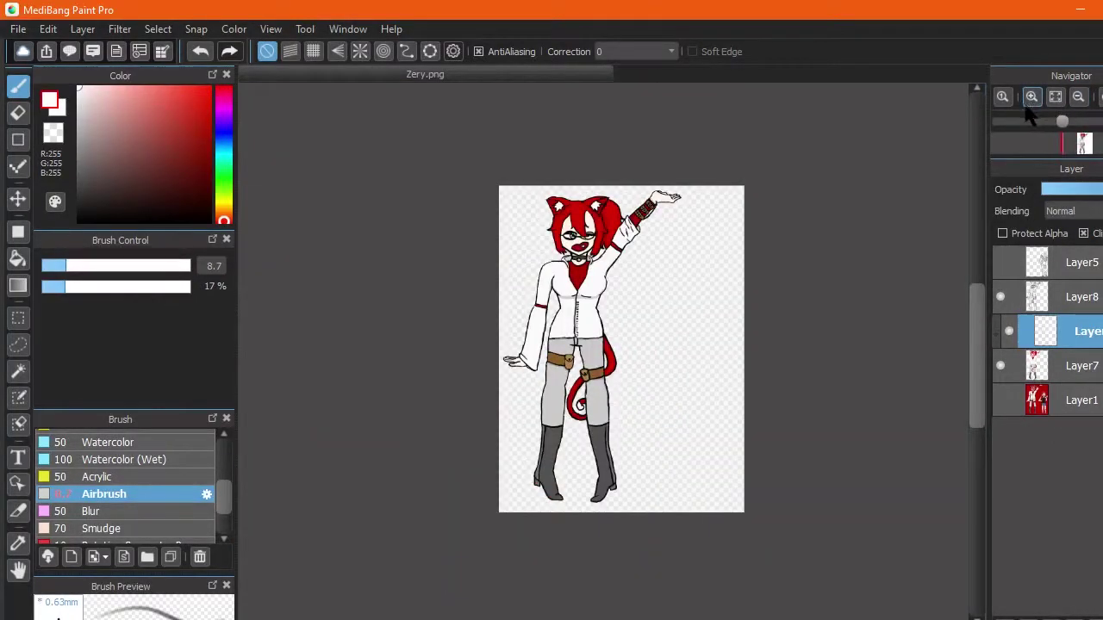
Step: Merge the clipped shading layer into Layer7, hide the first character's layers and show the second character's line art on Layer5
{"action": "left_click", "coordinate": [1000, 331]}
{"action": "left_click", "coordinate": [1000, 262]}
{"action": "scroll", "coordinate": [1009, 264], "scroll_direction": "up", "scroll_amount": 5}
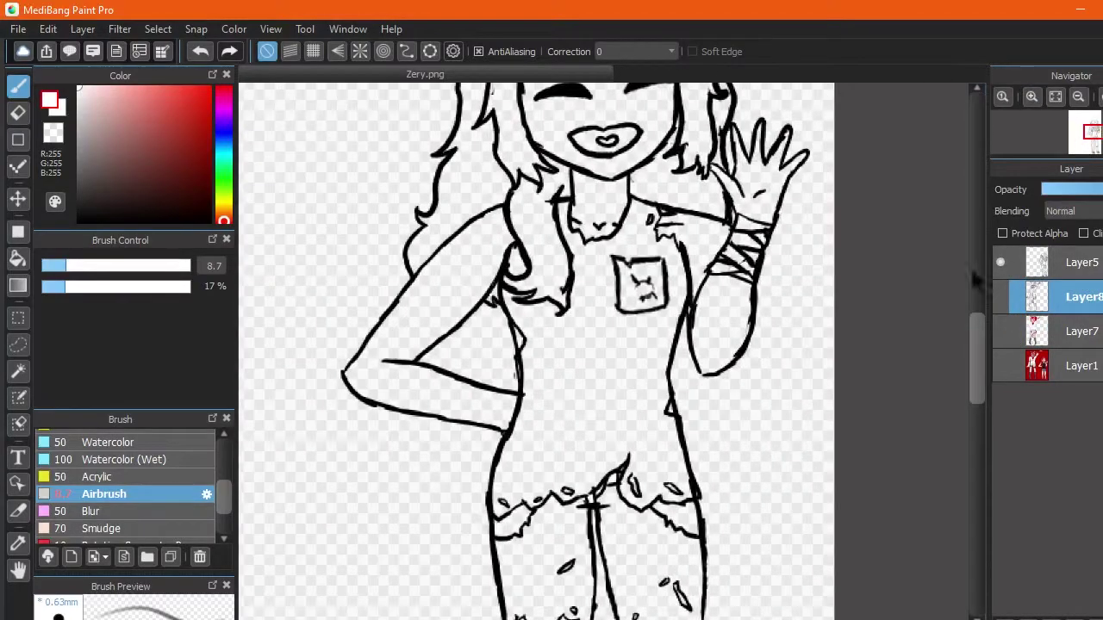
Step: Add a layer beneath Layer5 and paint the wrist bandages of the waving arm cream (255, 251, 236) with the Pen
{"action": "left_click", "coordinate": [1068, 262]}
{"action": "left_click", "coordinate": [116, 90]}
{"action": "left_click", "coordinate": [103, 87]}
{"action": "scroll", "coordinate": [641, 524], "scroll_direction": "up", "scroll_amount": 5}
{"action": "left_click_drag", "start_coordinate": [741, 211], "coordinate": [815, 242]}
{"action": "key", "text": "ctrl+z"}
{"action": "left_click", "coordinate": [1052, 288]}
{"action": "key", "text": "ctrl+z"}
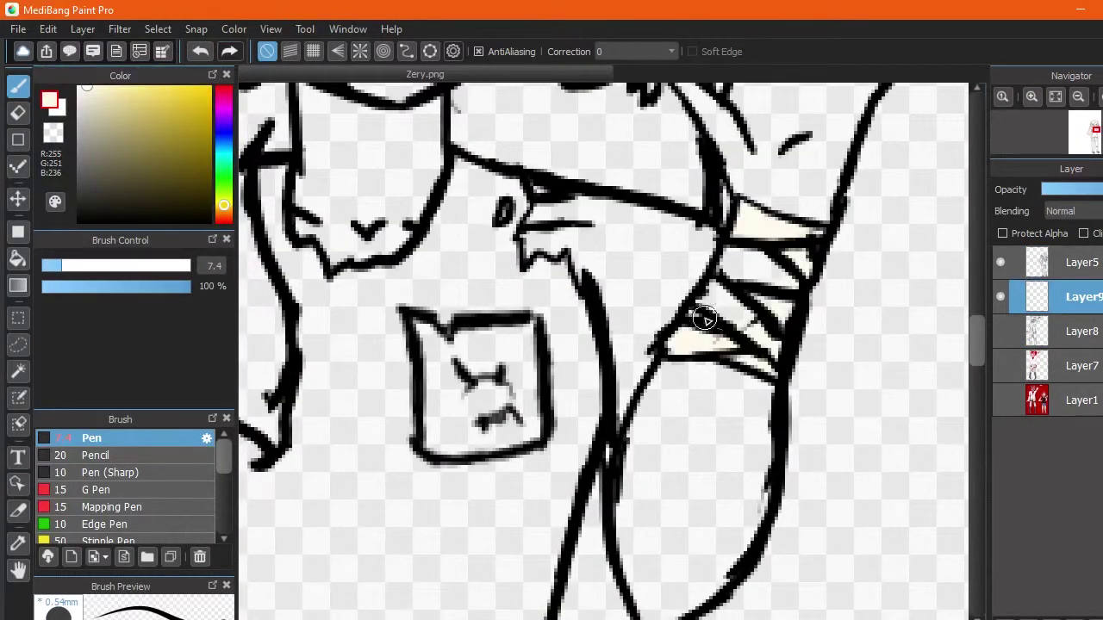
{"action": "left_click_drag", "start_coordinate": [714, 339], "coordinate": [731, 254]}
Step: Tint the wrist bandages with soft orange (233, 72, 4) stains using the Airbrush at size 6.5
{"action": "scroll", "coordinate": [163, 526], "scroll_direction": "down", "scroll_amount": 3}
{"action": "left_click", "coordinate": [163, 525]}
{"action": "left_click", "coordinate": [223, 216]}
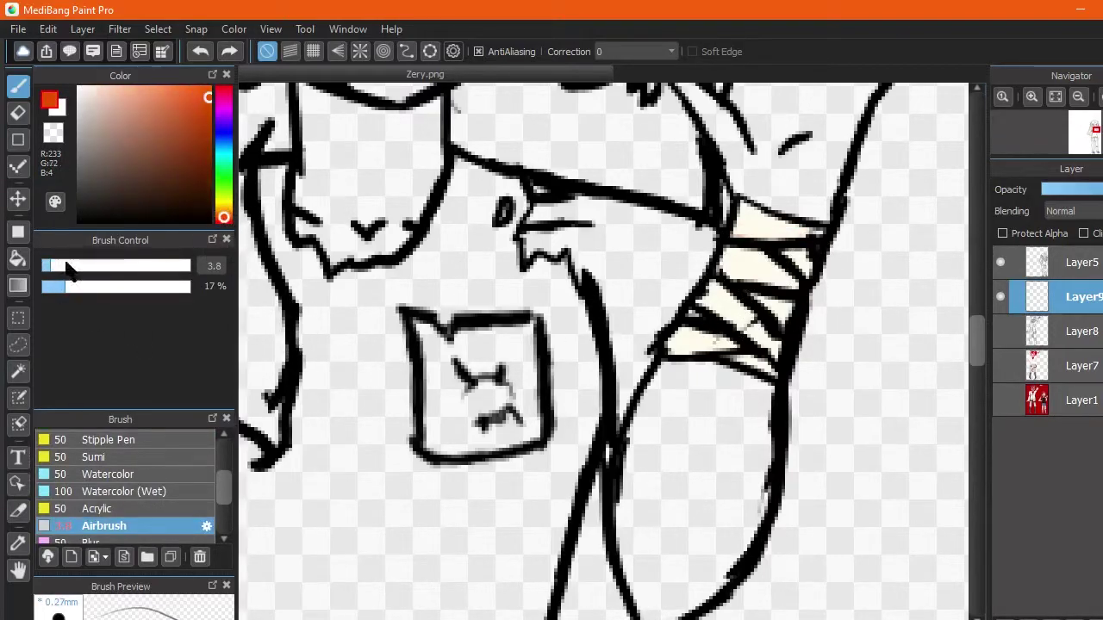
{"action": "left_click", "coordinate": [53, 286]}
{"action": "left_click", "coordinate": [57, 265]}
{"action": "scroll", "coordinate": [646, 390], "scroll_direction": "up", "scroll_amount": 2}
{"action": "left_click_drag", "start_coordinate": [775, 388], "coordinate": [345, 302]}
{"action": "left_click_drag", "start_coordinate": [500, 353], "coordinate": [655, 332]}
{"action": "left_click_drag", "start_coordinate": [595, 241], "coordinate": [758, 259]}
{"action": "scroll", "coordinate": [856, 337], "scroll_direction": "down", "scroll_amount": 2}
{"action": "left_click_drag", "start_coordinate": [836, 345], "coordinate": [739, 320]}
Step: Paint the sticking plaster on the lower leg peach with the Pen at size 7.4
{"action": "scroll", "coordinate": [775, 357], "scroll_direction": "down", "scroll_amount": 2}
{"action": "left_click", "coordinate": [147, 95]}
{"action": "left_click", "coordinate": [115, 103]}
{"action": "scroll", "coordinate": [129, 482], "scroll_direction": "up", "scroll_amount": 5}
{"action": "left_click", "coordinate": [91, 437]}
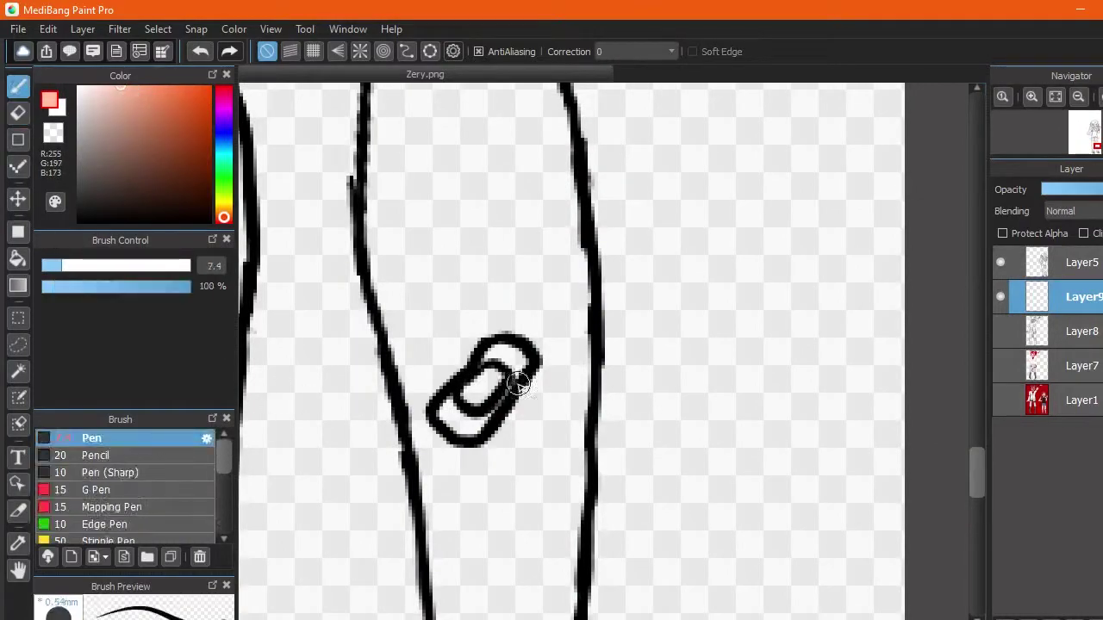
{"action": "left_click_drag", "start_coordinate": [457, 414], "coordinate": [497, 366]}
Step: Airbrush a red (225, 0, 0) blood stain onto the centre pad of the leg plaster
{"action": "left_click", "coordinate": [223, 88]}
{"action": "left_click", "coordinate": [207, 103]}
{"action": "scroll", "coordinate": [129, 482], "scroll_direction": "down", "scroll_amount": 5}
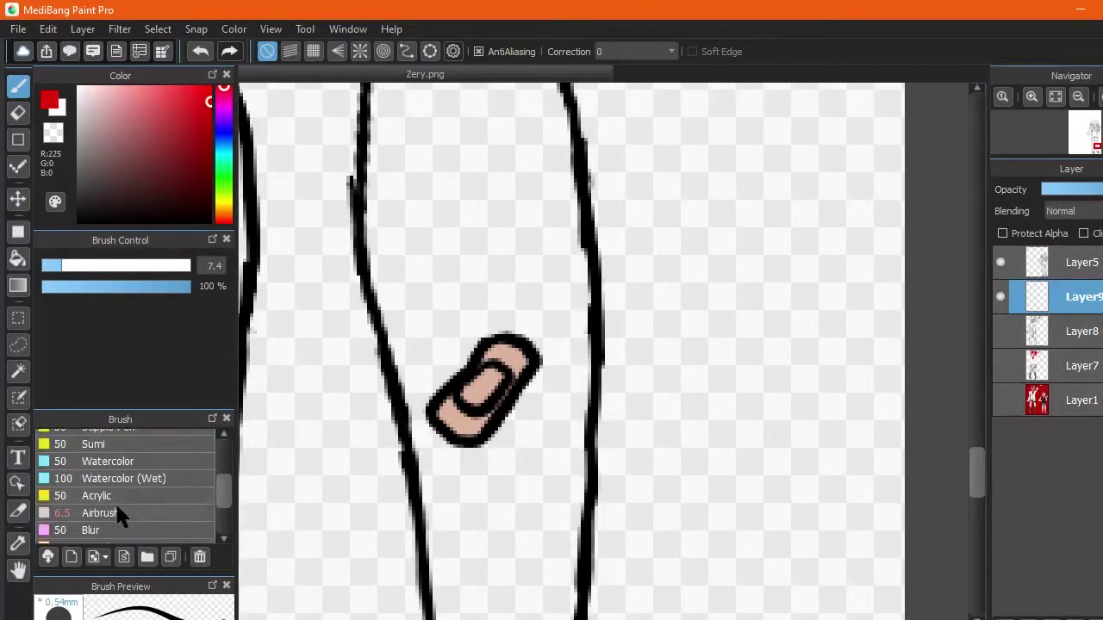
{"action": "left_click", "coordinate": [103, 512]}
{"action": "left_click_drag", "start_coordinate": [469, 405], "coordinate": [495, 372]}
Step: Try painting a red blood drip running down from the plaster, with a faint white Airbrush highlight
{"action": "scroll", "coordinate": [482, 387], "scroll_direction": "up", "scroll_amount": 4}
{"action": "scroll", "coordinate": [129, 483], "scroll_direction": "up", "scroll_amount": 5}
{"action": "left_click", "coordinate": [91, 437]}
{"action": "mouse_move", "coordinate": [635, 327]}
{"action": "left_mouse_down"}
{"action": "mouse_move", "coordinate": [622, 530]}
{"action": "mouse_move", "coordinate": [626, 493]}
{"action": "mouse_move", "coordinate": [625, 557]}
{"action": "mouse_move", "coordinate": [641, 553]}
{"action": "mouse_move", "coordinate": [638, 479]}
{"action": "mouse_move", "coordinate": [635, 546]}
{"action": "left_mouse_up"}
{"action": "key", "text": "e"}
{"action": "left_click", "coordinate": [80, 89]}
{"action": "scroll", "coordinate": [129, 483], "scroll_direction": "down", "scroll_amount": 5}
{"action": "left_click", "coordinate": [104, 513]}
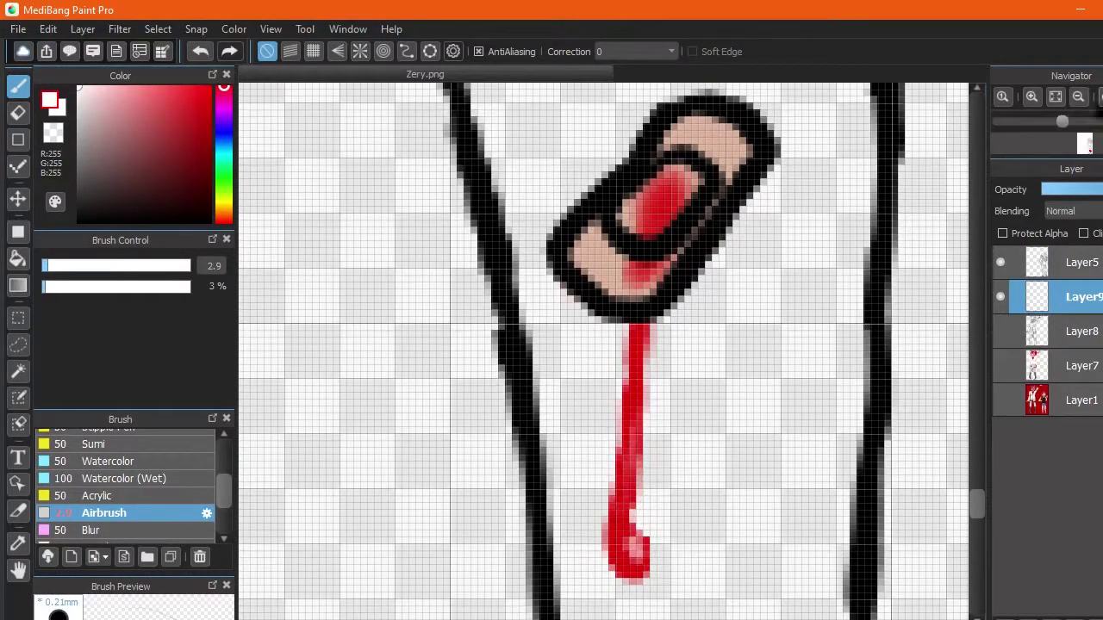
{"action": "scroll", "coordinate": [635, 546], "scroll_direction": "down", "scroll_amount": 5}
{"action": "scroll", "coordinate": [603, 345], "scroll_direction": "up", "scroll_amount": 3}
{"action": "scroll", "coordinate": [482, 226], "scroll_direction": "down", "scroll_amount": 5}
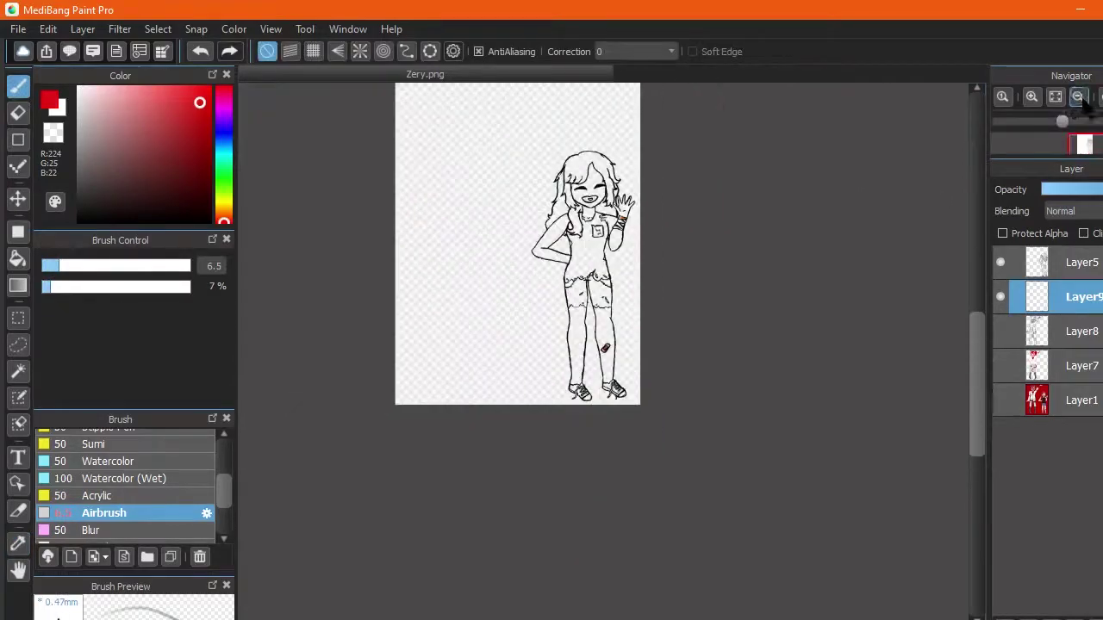
Step: Sample the skin tone (255, 245, 233) from the first character on Layer7, showing that layer only for the sampling
{"action": "left_click", "coordinate": [1000, 365]}
{"action": "key", "text": "i"}
{"action": "left_click", "coordinate": [488, 107]}
{"action": "scroll", "coordinate": [603, 358], "scroll_direction": "up", "scroll_amount": 5}
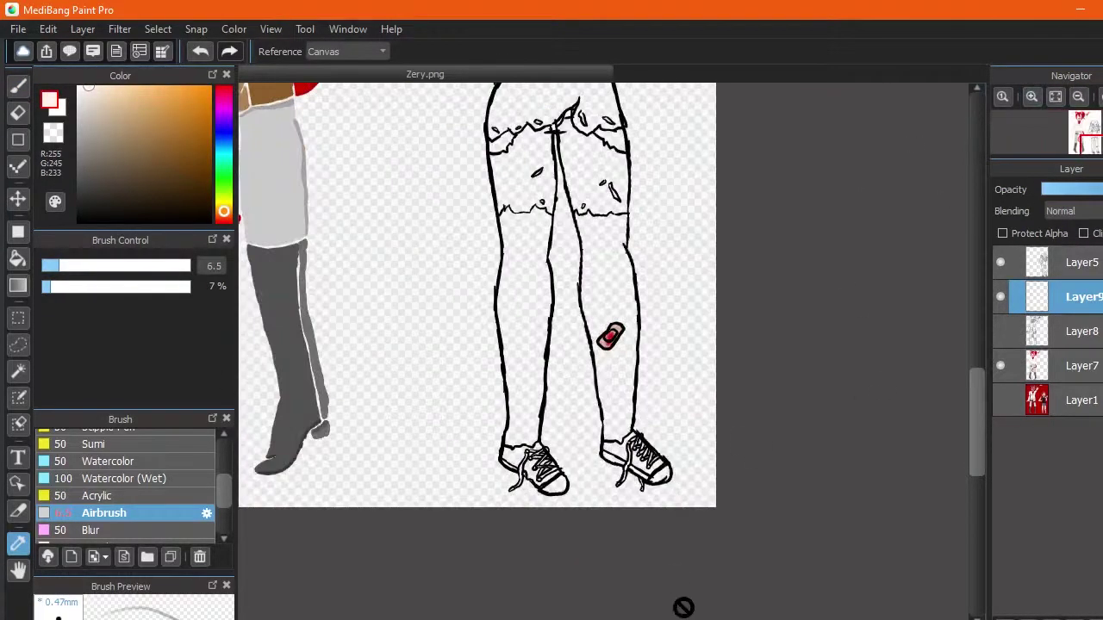
{"action": "left_click", "coordinate": [1000, 365]}
Step: Fill the second character's face, neck, arms and legs with the skin tone (255, 245, 233) and touch up the gaps
{"action": "key", "text": "g"}
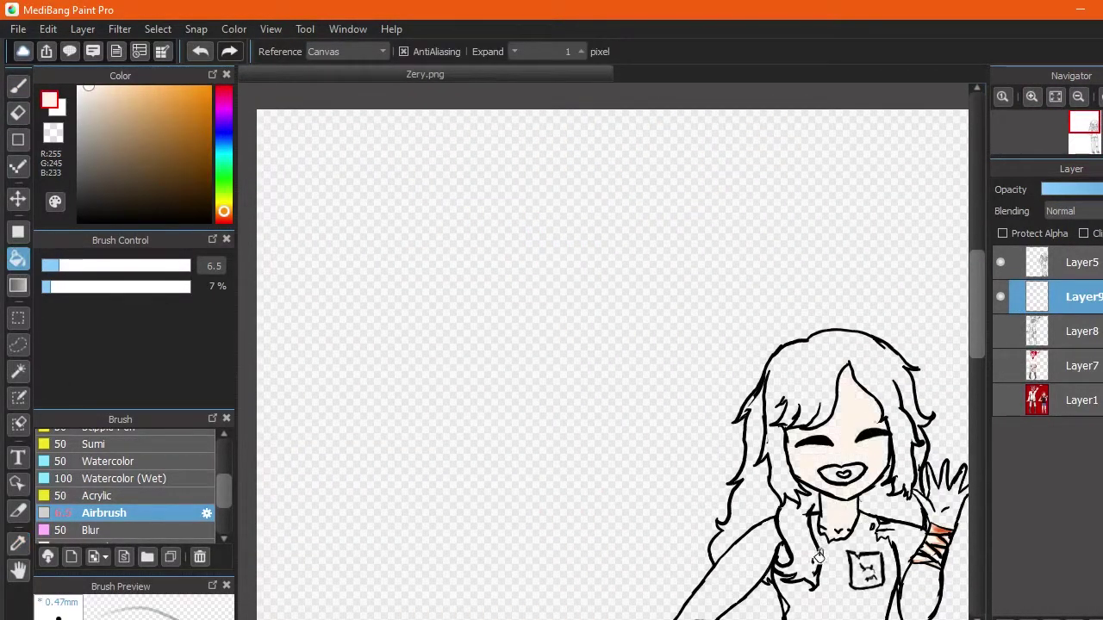
{"action": "scroll", "coordinate": [969, 493], "scroll_direction": "down", "scroll_amount": 10}
{"action": "key", "text": "b"}
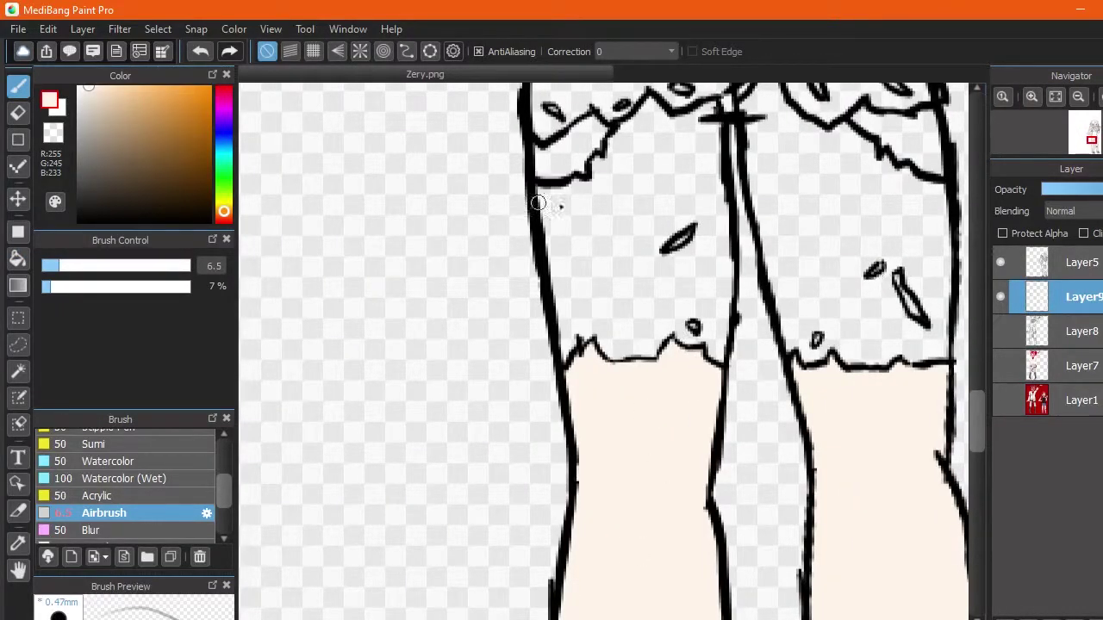
{"action": "scroll", "coordinate": [648, 235], "scroll_direction": "up", "scroll_amount": 10}
Step: Fill the torn shirt with dark grey (63, 63, 63) and paint over the gaps around its pocket with the Pen
{"action": "scroll", "coordinate": [649, 235], "scroll_direction": "up", "scroll_amount": 2}
{"action": "scroll", "coordinate": [603, 344], "scroll_direction": "left", "scroll_amount": 2}
{"action": "key", "text": "g"}
{"action": "left_click", "coordinate": [524, 490]}
{"action": "left_click", "coordinate": [568, 405]}
{"action": "key", "text": "b"}
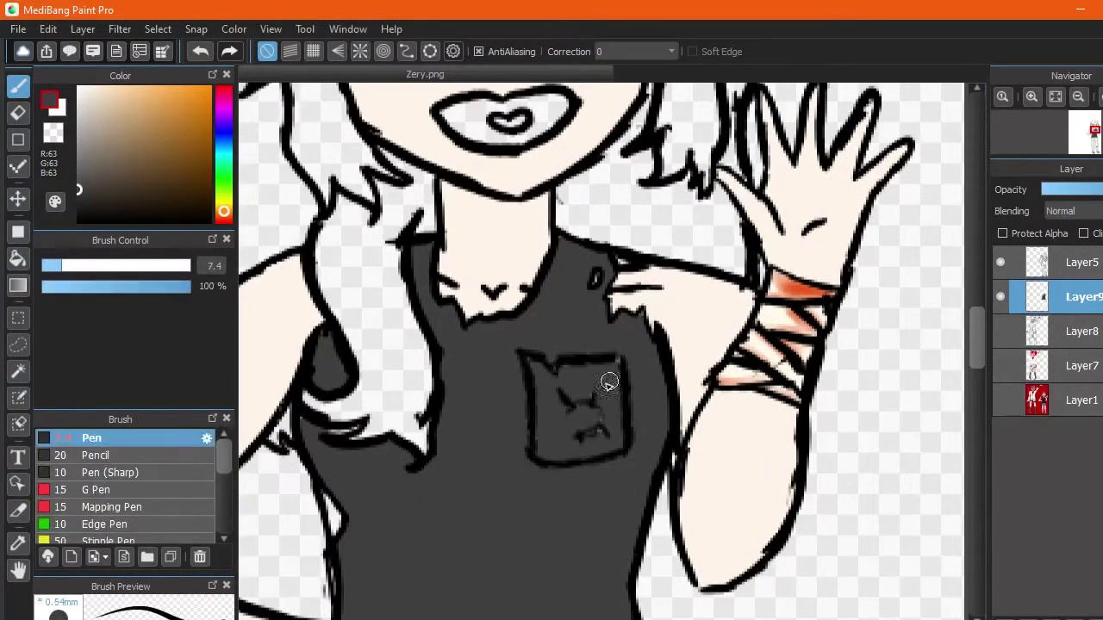
{"action": "scroll", "coordinate": [926, 389], "scroll_direction": "down", "scroll_amount": 3}
Step: Paint the holes and side tears of the shirt with the skin tone (255, 245, 233)
{"action": "left_click", "coordinate": [923, 384], "text": "alt"}
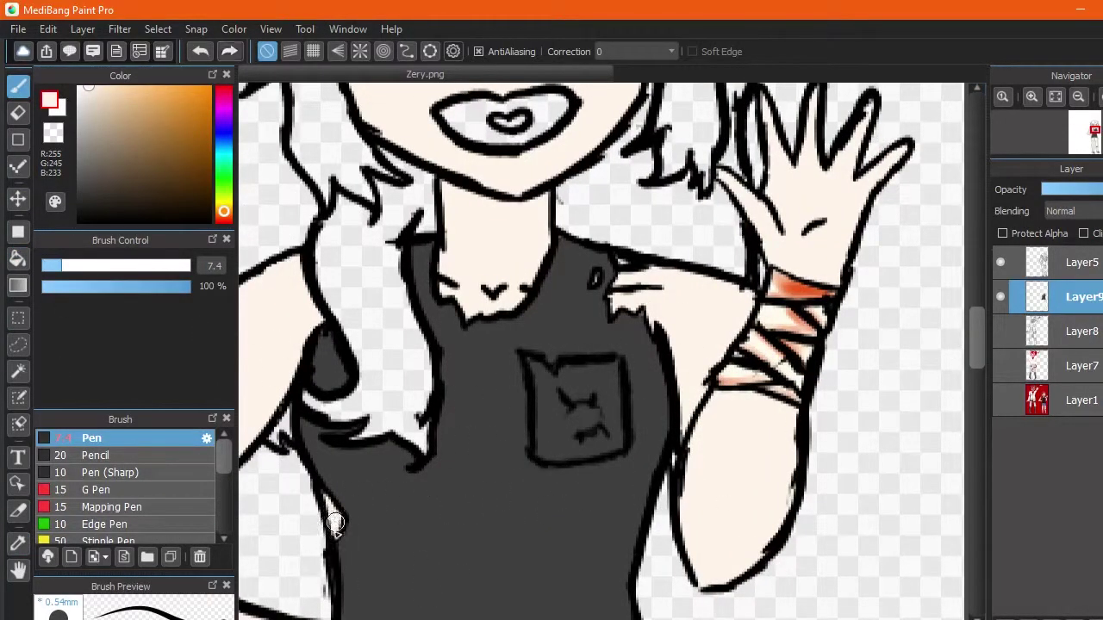
{"action": "scroll", "coordinate": [554, 287], "scroll_direction": "down", "scroll_amount": 10}
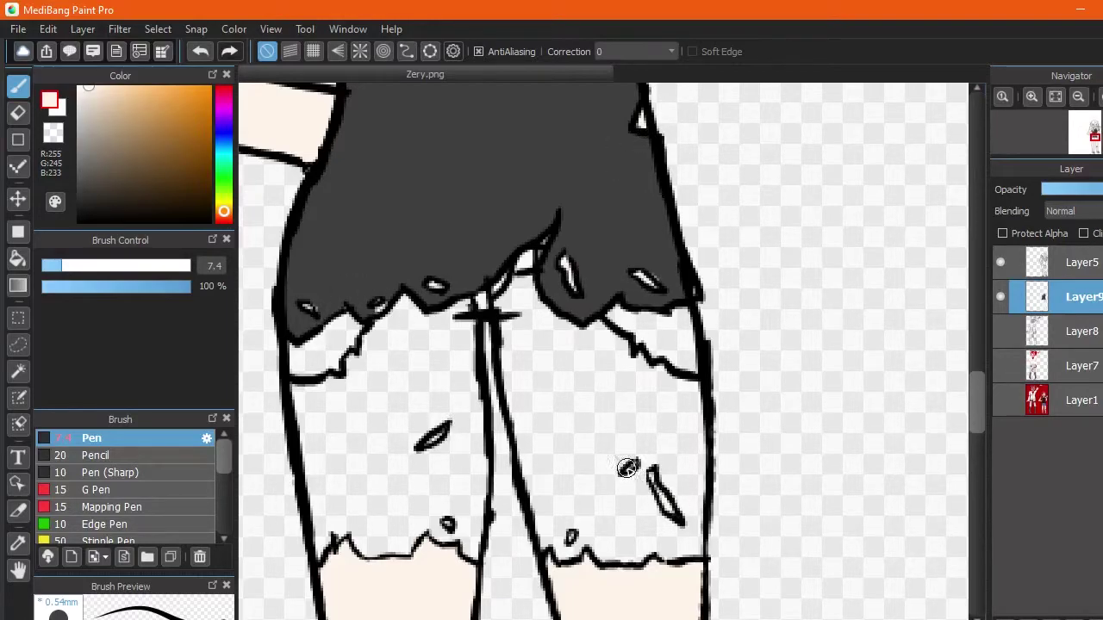
{"action": "left_click", "coordinate": [405, 312], "text": "ctrl"}
{"action": "scroll", "coordinate": [603, 344], "scroll_direction": "down", "scroll_amount": 3}
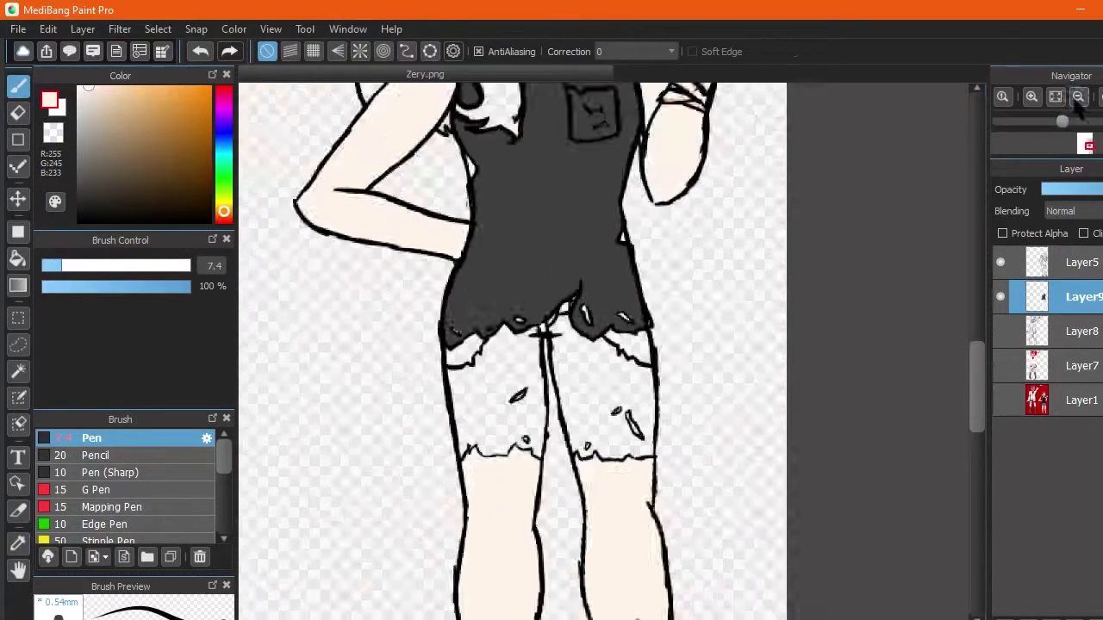
Step: Fill the second character's long hair with red (215, 0, 0) on Layer9
{"action": "key", "text": "g"}
{"action": "left_click", "coordinate": [669, 153], "text": "ctrl"}
{"action": "left_click", "coordinate": [637, 138]}
{"action": "key", "text": "b"}
Step: Touch up the unfilled gaps along the hair strands and tips with red (215, 0, 0) using the Pen
{"action": "scroll", "coordinate": [678, 153], "scroll_direction": "up", "scroll_amount": 5}
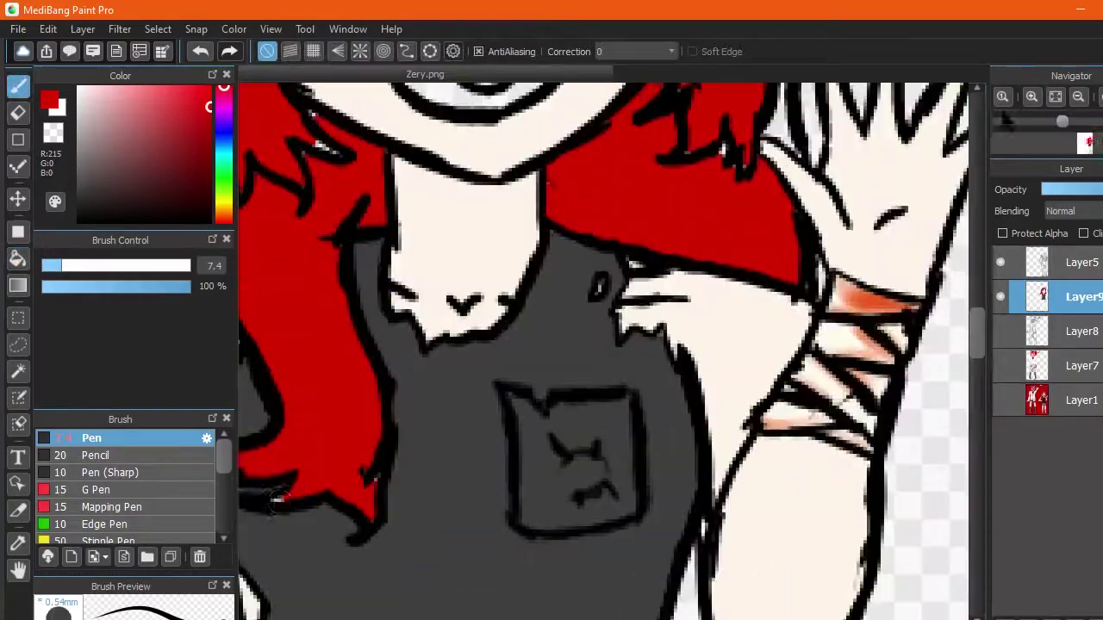
{"action": "scroll", "coordinate": [771, 155], "scroll_direction": "left", "scroll_amount": 4}
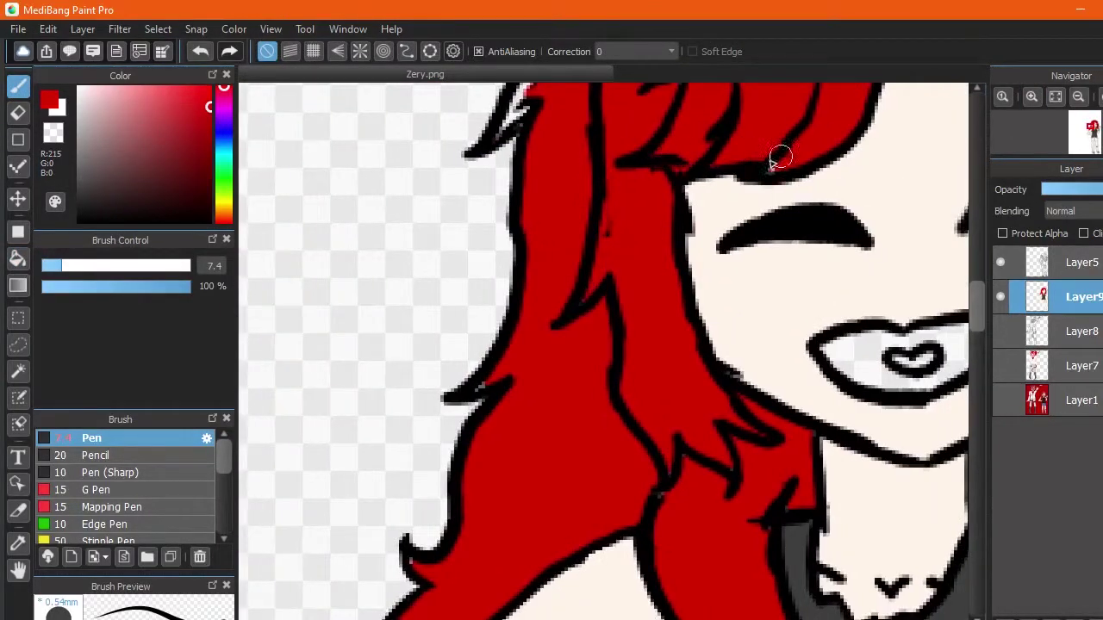
{"action": "scroll", "coordinate": [967, 276], "scroll_direction": "up", "scroll_amount": 2}
{"action": "scroll", "coordinate": [967, 276], "scroll_direction": "down", "scroll_amount": 4}
{"action": "scroll", "coordinate": [659, 617], "scroll_direction": "up", "scroll_amount": 5}
{"action": "scroll", "coordinate": [659, 617], "scroll_direction": "down", "scroll_amount": 5}
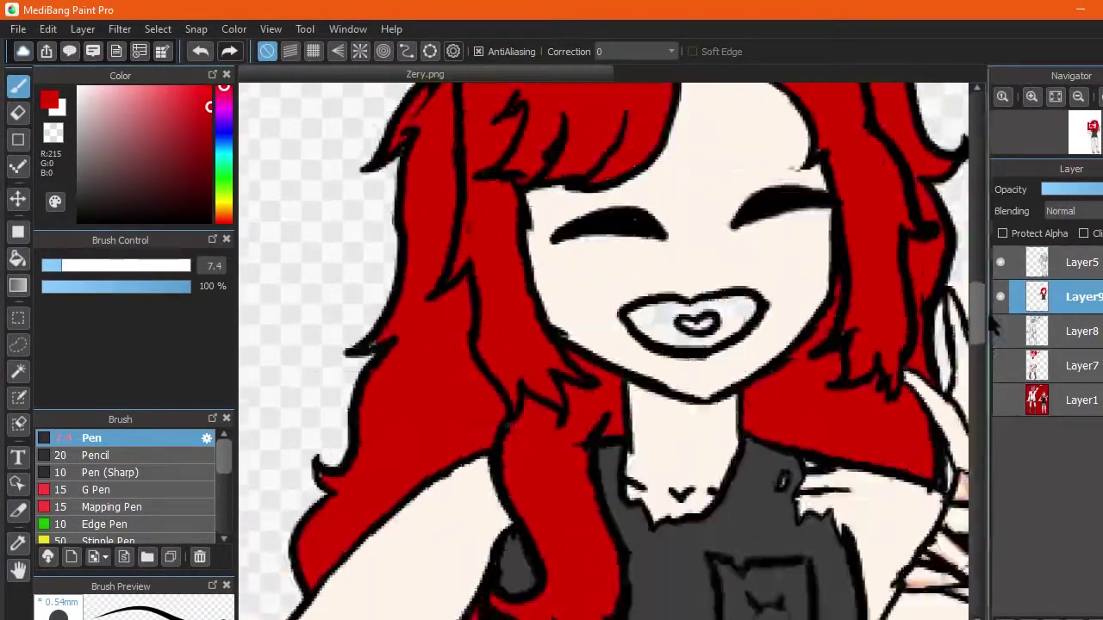
Step: Fill the second character's mouth with dark red sampled from the first character, and paint the inner heart shape pink (255, 192, 218)
{"action": "key", "text": "i"}
{"action": "left_click", "coordinate": [670, 276]}
{"action": "scroll", "coordinate": [603, 431], "scroll_direction": "up", "scroll_amount": 5}
{"action": "key", "text": "g"}
{"action": "scroll", "coordinate": [654, 211], "scroll_direction": "up", "scroll_amount": 5}
{"action": "left_click", "coordinate": [1000, 365]}
{"action": "scroll", "coordinate": [898, 317], "scroll_direction": "up", "scroll_amount": 5}
{"action": "key", "text": "i"}
{"action": "left_click", "coordinate": [727, 461]}
{"action": "key", "text": "b"}
{"action": "scroll", "coordinate": [973, 259], "scroll_direction": "up", "scroll_amount": 3}
{"action": "left_click", "coordinate": [1000, 365]}
{"action": "scroll", "coordinate": [974, 258], "scroll_direction": "down", "scroll_amount": 5}
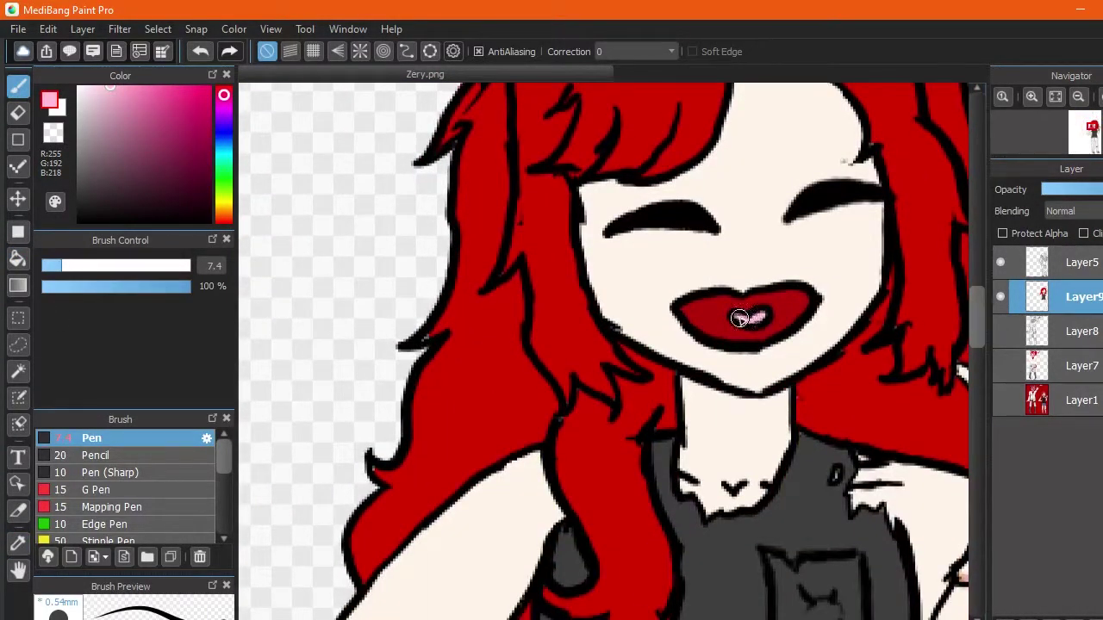
Step: Fill the torn shorts, including their pocket areas, with greyish blue (141, 156, 177)
{"action": "scroll", "coordinate": [974, 258], "scroll_direction": "down", "scroll_amount": 3}
{"action": "scroll", "coordinate": [776, 345], "scroll_direction": "down", "scroll_amount": 2}
{"action": "left_click", "coordinate": [224, 142]}
{"action": "left_click", "coordinate": [105, 129]}
{"action": "key", "text": "g"}
{"action": "left_click", "coordinate": [604, 474]}
{"action": "left_click", "coordinate": [685, 474]}
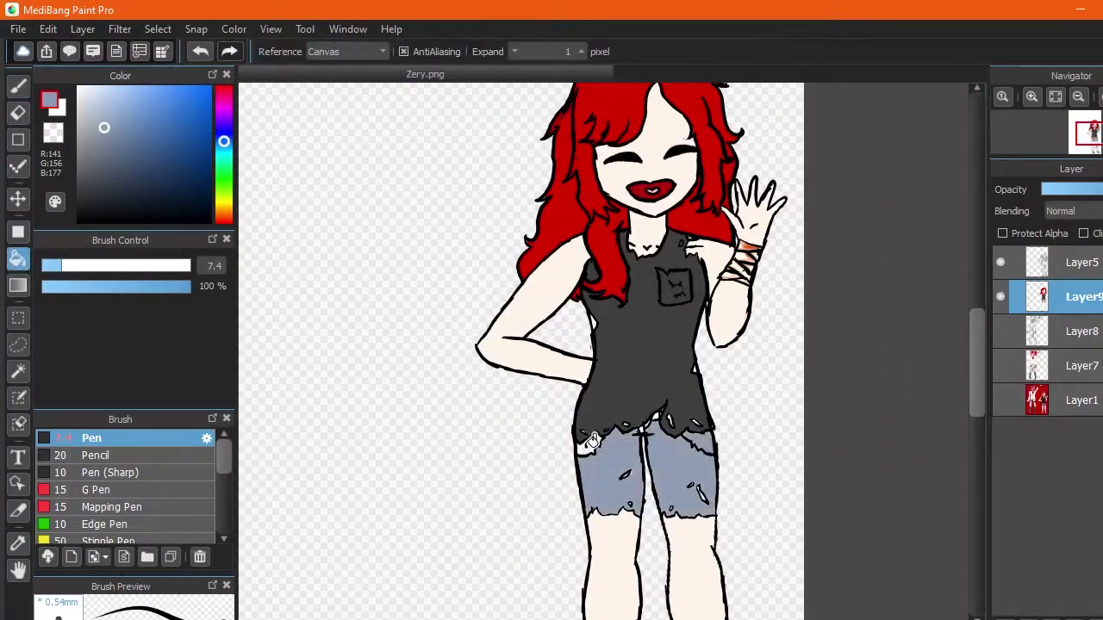
{"action": "key", "text": "b"}
{"action": "scroll", "coordinate": [889, 322], "scroll_direction": "up", "scroll_amount": 5}
{"action": "scroll", "coordinate": [948, 173], "scroll_direction": "down", "scroll_amount": 5}
Step: Fill the first sneaker with bright red (235, 0, 0) and paint the gaps around its laces with the Pen
{"action": "key", "text": "i"}
{"action": "left_click", "coordinate": [405, 138]}
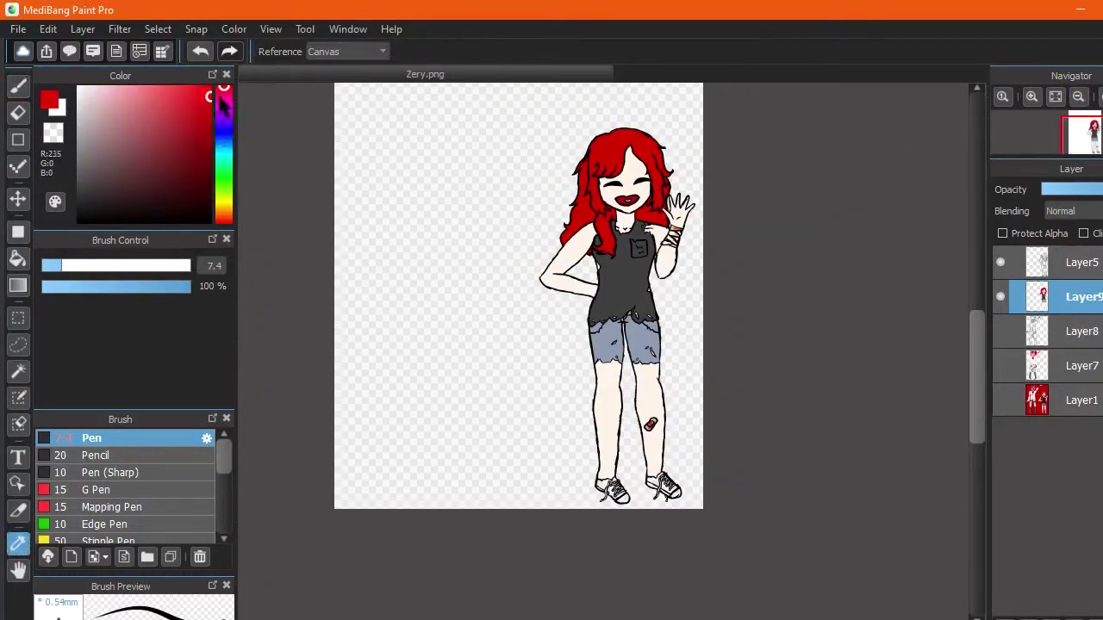
{"action": "key", "text": "g"}
{"action": "scroll", "coordinate": [603, 345], "scroll_direction": "up", "scroll_amount": 5}
{"action": "scroll", "coordinate": [603, 344], "scroll_direction": "down", "scroll_amount": 4}
{"action": "left_click", "coordinate": [608, 383]}
{"action": "key", "text": "b"}
{"action": "scroll", "coordinate": [607, 383], "scroll_direction": "up", "scroll_amount": 4}
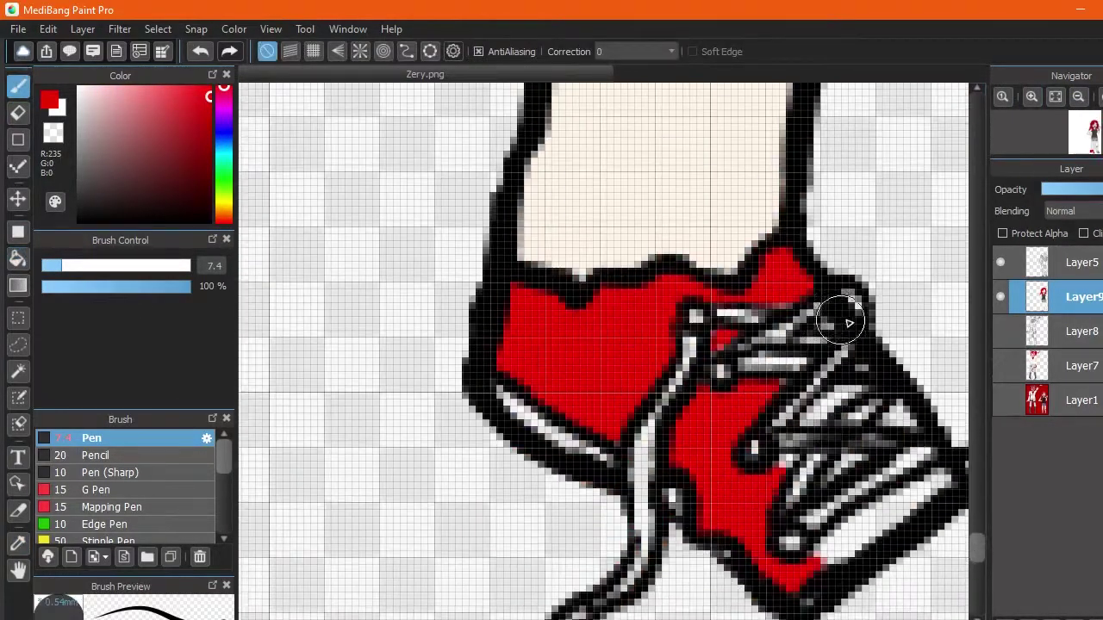
{"action": "scroll", "coordinate": [837, 469], "scroll_direction": "down", "scroll_amount": 3}
{"action": "scroll", "coordinate": [641, 431], "scroll_direction": "up", "scroll_amount": 3}
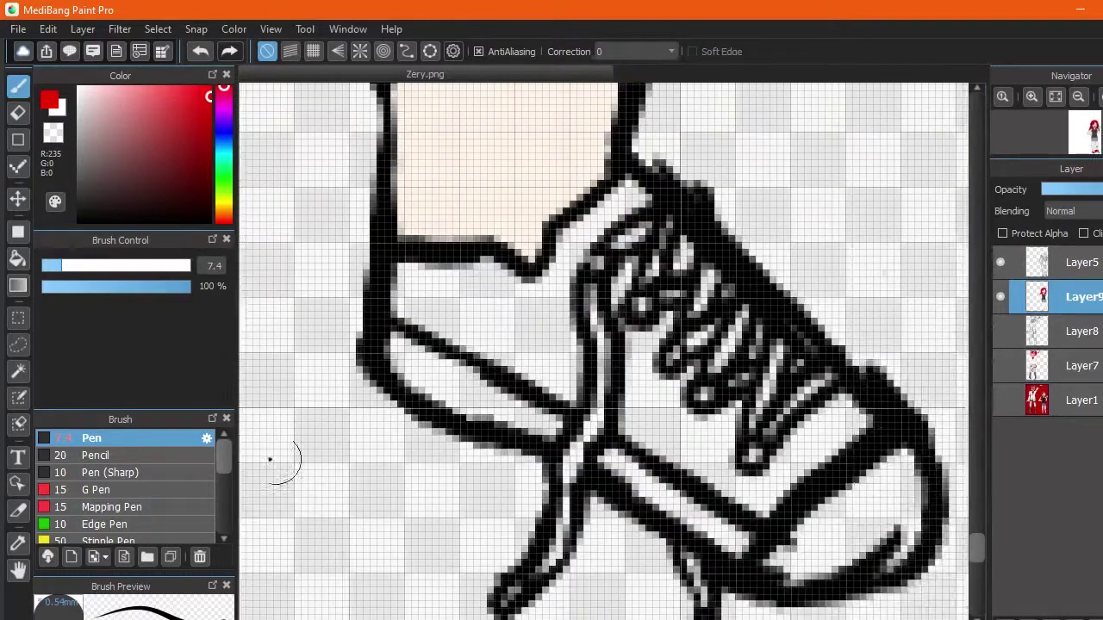
Step: Fill the other sneaker with the same red and touch up the gaps between its laces
{"action": "key", "text": "g"}
{"action": "left_click", "coordinate": [603, 233]}
{"action": "key", "text": "b"}
{"action": "mouse_move", "coordinate": [639, 407]}
{"action": "left_mouse_down"}
{"action": "mouse_move", "coordinate": [758, 501]}
{"action": "mouse_move", "coordinate": [833, 410]}
{"action": "mouse_move", "coordinate": [653, 392]}
{"action": "left_mouse_up"}
{"action": "scroll", "coordinate": [770, 470], "scroll_direction": "down", "scroll_amount": 5}
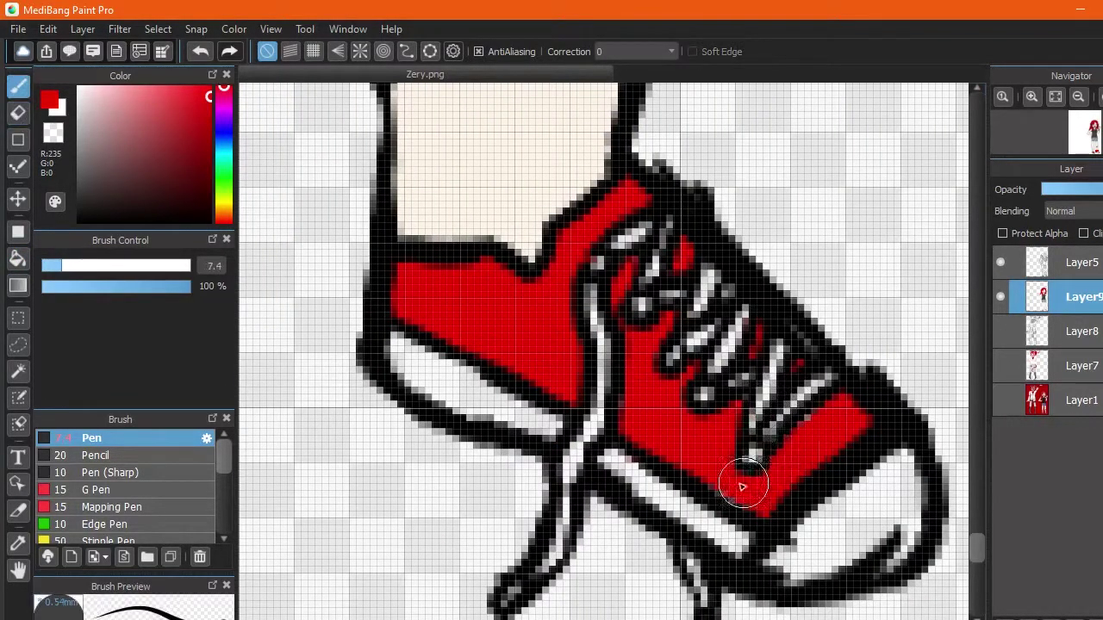
Step: Paint the sneakers' laces and soles off-white (248, 248, 248) with the Pen
{"action": "left_click", "coordinate": [337, 310], "text": "alt"}
{"action": "scroll", "coordinate": [630, 416], "scroll_direction": "up", "scroll_amount": 4}
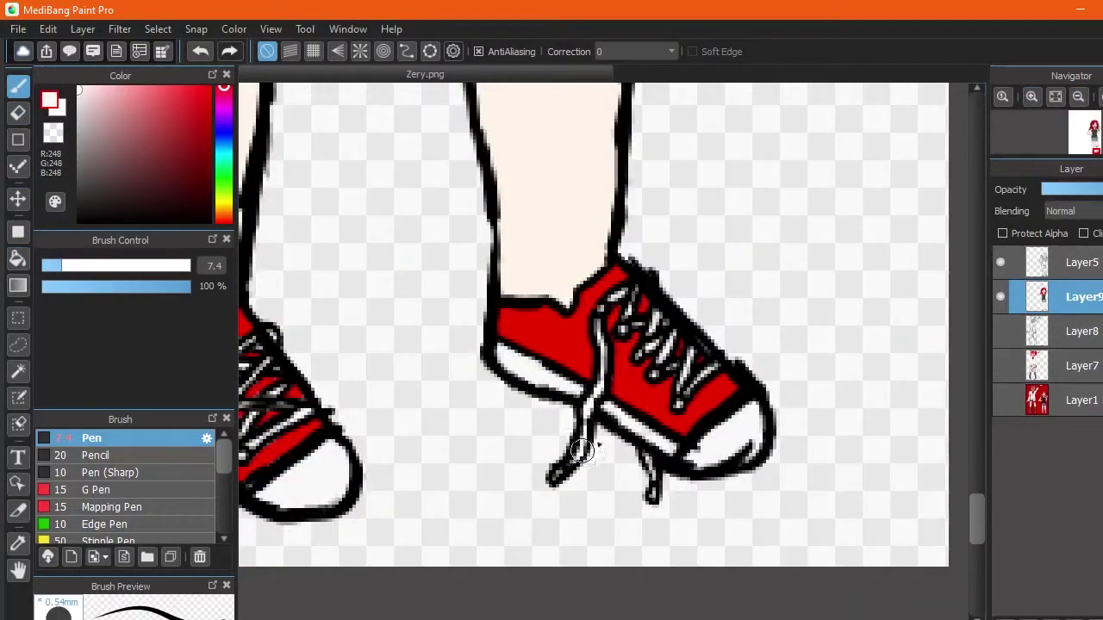
{"action": "scroll", "coordinate": [563, 471], "scroll_direction": "up", "scroll_amount": 4}
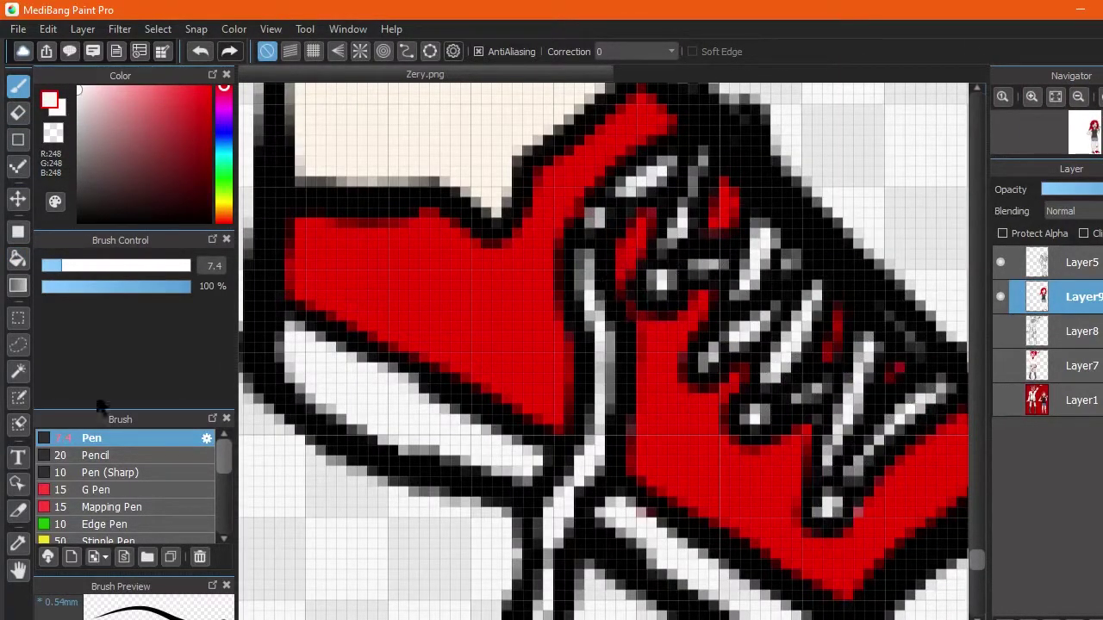
Step: Airbrush a soft brown (166, 134, 94) dirt smudge along the bandaged leg on a new layer above Layer9
{"action": "scroll", "coordinate": [306, 367], "scroll_direction": "down", "scroll_amount": 2}
{"action": "scroll", "coordinate": [902, 340], "scroll_direction": "down", "scroll_amount": 3}
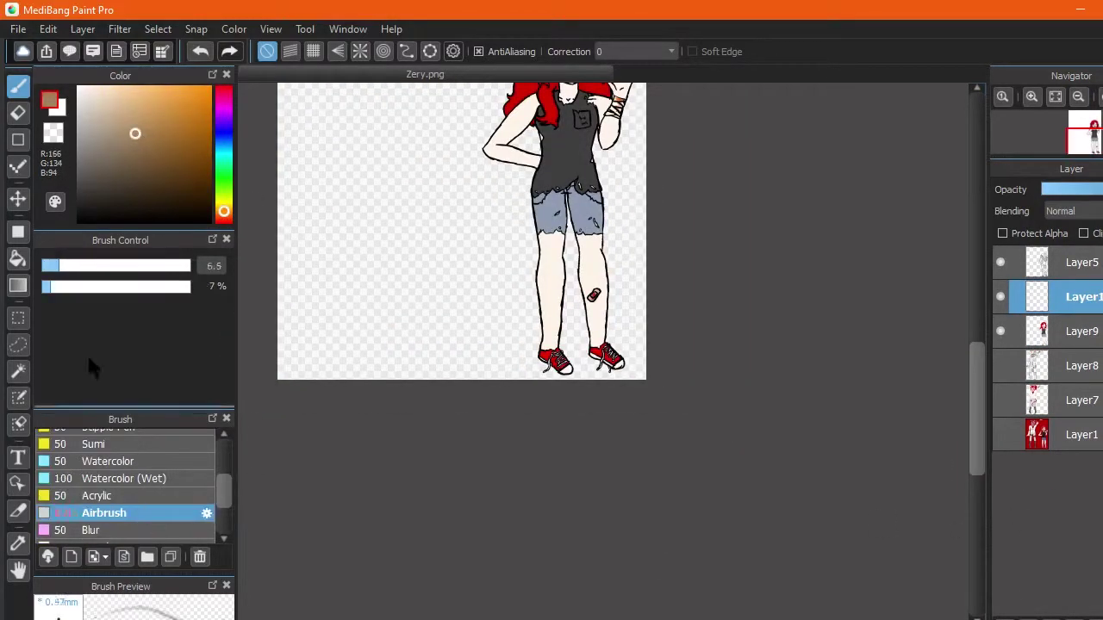
{"action": "scroll", "coordinate": [603, 388], "scroll_direction": "up", "scroll_amount": 4}
{"action": "left_click_drag", "start_coordinate": [603, 370], "coordinate": [505, 344]}
{"action": "scroll", "coordinate": [504, 345], "scroll_direction": "left", "scroll_amount": 3}
{"action": "left_click_drag", "start_coordinate": [379, 379], "coordinate": [332, 364]}
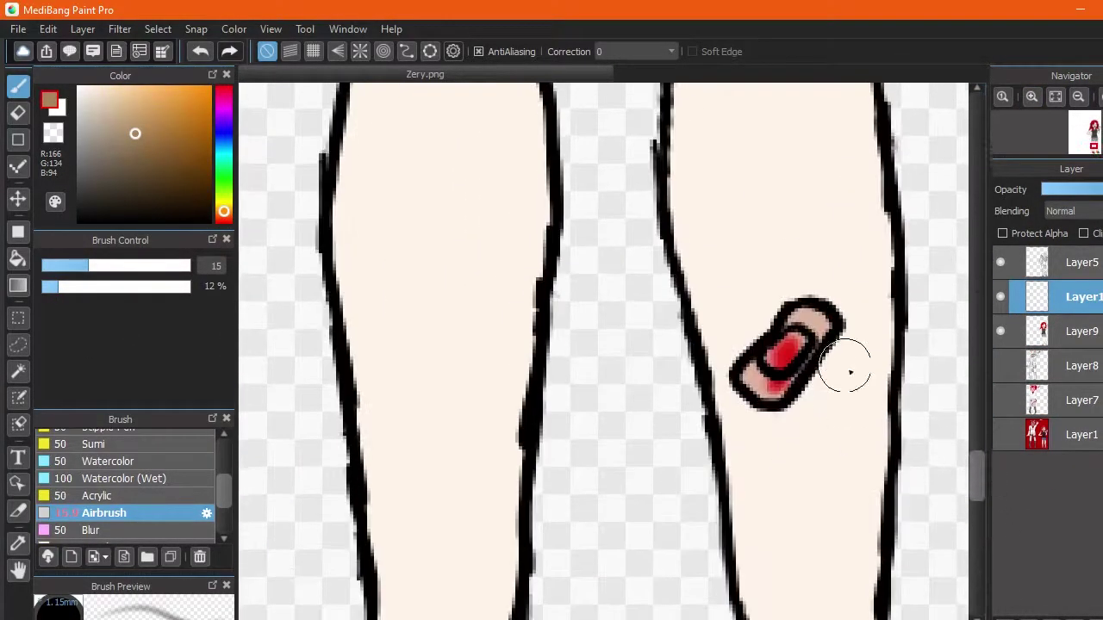
{"action": "left_click_drag", "start_coordinate": [850, 372], "coordinate": [870, 413]}
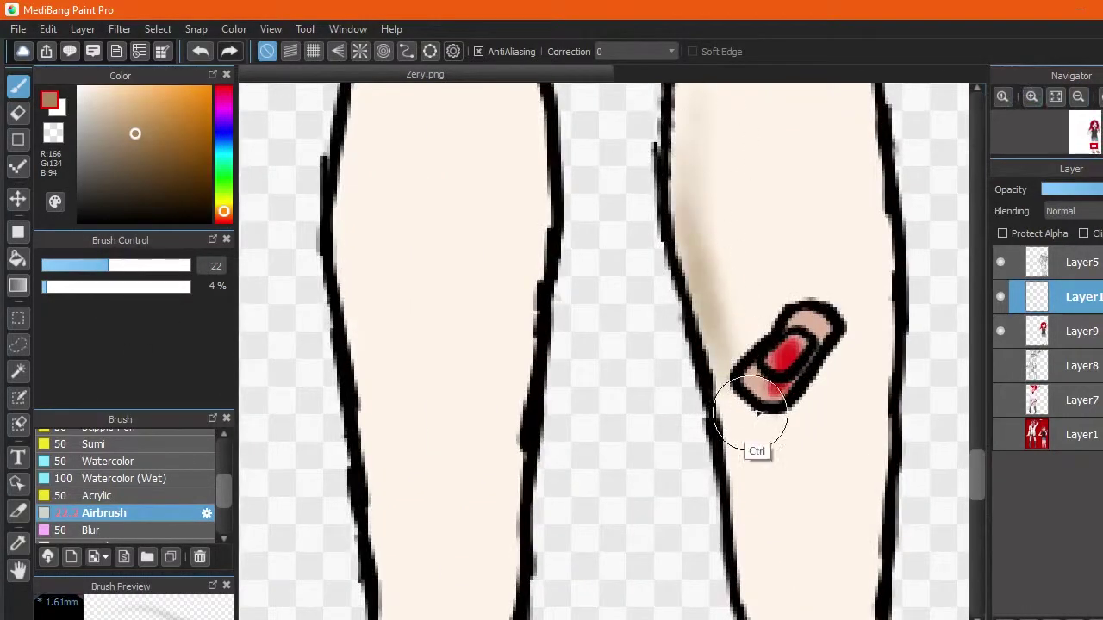
{"action": "mouse_move", "coordinate": [739, 443]}
{"action": "left_mouse_down"}
{"action": "mouse_move", "coordinate": [706, 327]}
{"action": "mouse_move", "coordinate": [689, 329]}
{"action": "left_mouse_up"}
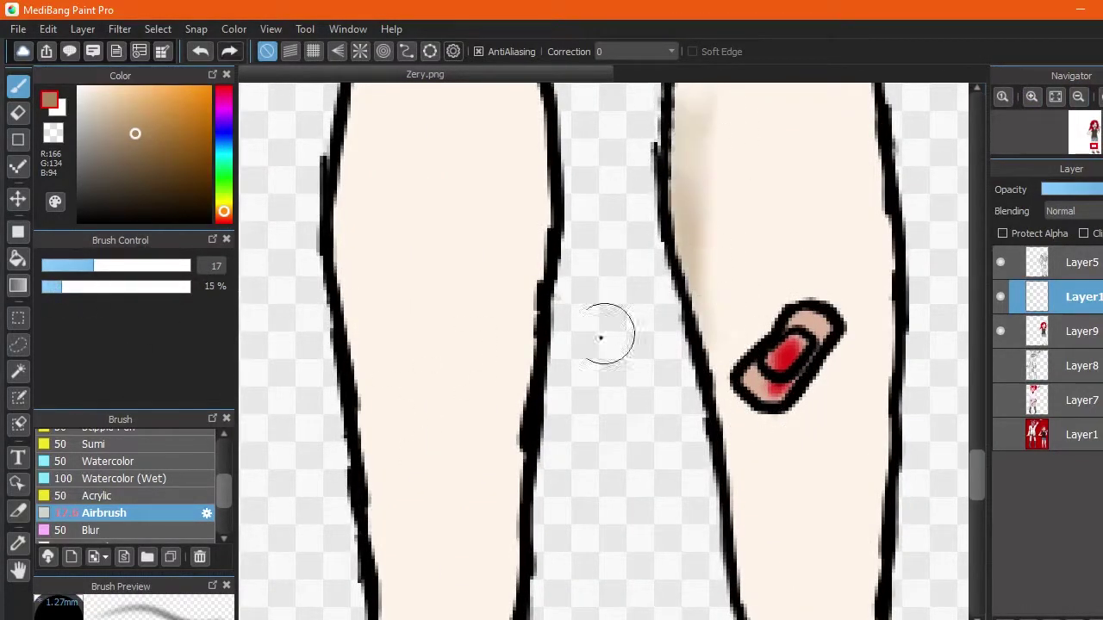
Step: Try to airbrush a brown dirt smudge across the knee of the unbandaged leg
{"action": "left_click_drag", "start_coordinate": [527, 228], "coordinate": [519, 99]}
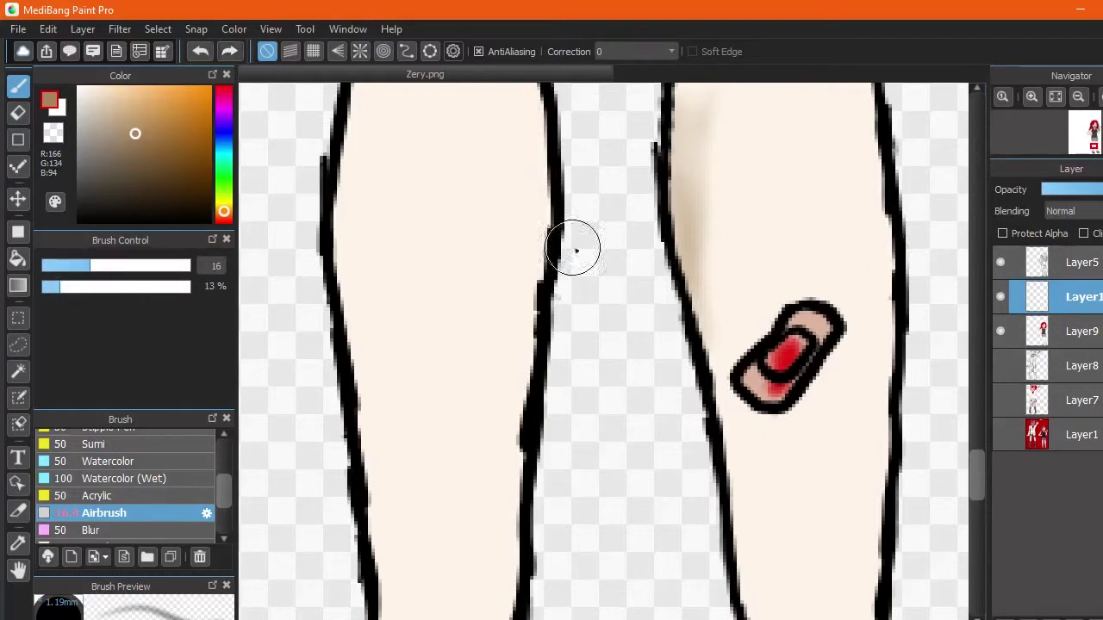
{"action": "key", "text": "ctrl+z"}
{"action": "left_click_drag", "start_coordinate": [388, 211], "coordinate": [507, 333]}
{"action": "key", "text": "ctrl+z"}
{"action": "mouse_move", "coordinate": [396, 224]}
{"action": "left_mouse_down"}
{"action": "mouse_move", "coordinate": [468, 301]}
{"action": "mouse_move", "coordinate": [538, 332]}
{"action": "left_mouse_up"}
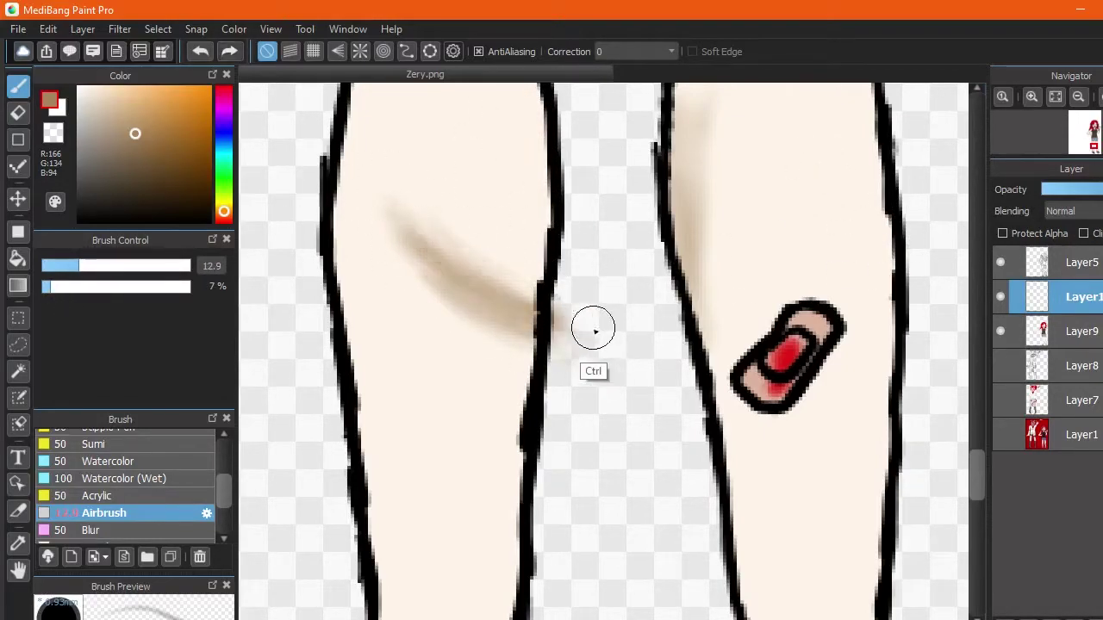
{"action": "key", "text": "ctrl+z"}
{"action": "left_click_drag", "start_coordinate": [315, 229], "coordinate": [492, 261]}
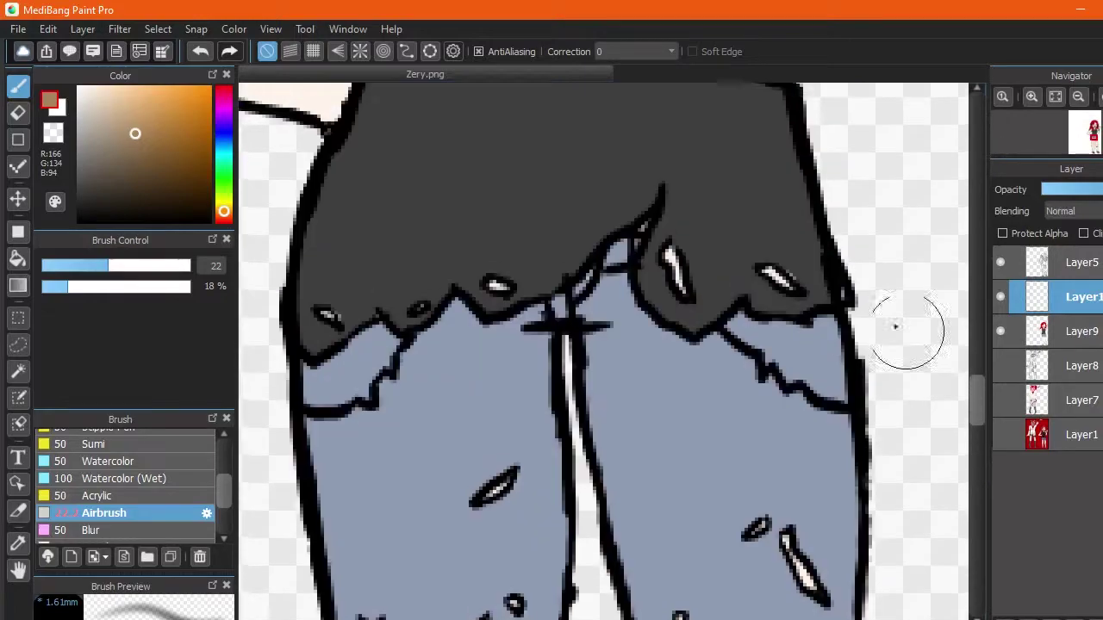
Step: Try airbrushing brown dirt patches on the shorts and shirt with an 18% opacity brush of size 22
{"action": "left_click_drag", "start_coordinate": [819, 331], "coordinate": [788, 370]}
{"action": "left_click_drag", "start_coordinate": [629, 461], "coordinate": [616, 526]}
{"action": "left_click_drag", "start_coordinate": [379, 431], "coordinate": [319, 379]}
{"action": "mouse_move", "coordinate": [327, 448]}
{"action": "left_mouse_down"}
{"action": "mouse_move", "coordinate": [356, 522]}
{"action": "mouse_move", "coordinate": [381, 500]}
{"action": "left_mouse_up"}
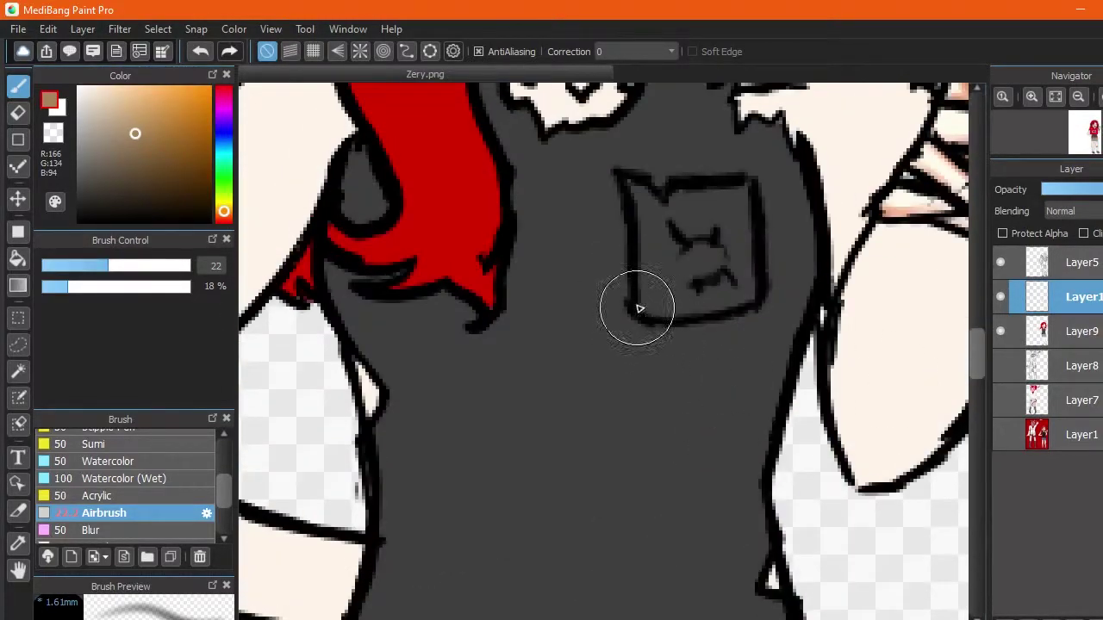
{"action": "left_click_drag", "start_coordinate": [635, 308], "coordinate": [659, 276]}
{"action": "left_click_drag", "start_coordinate": [759, 396], "coordinate": [710, 510]}
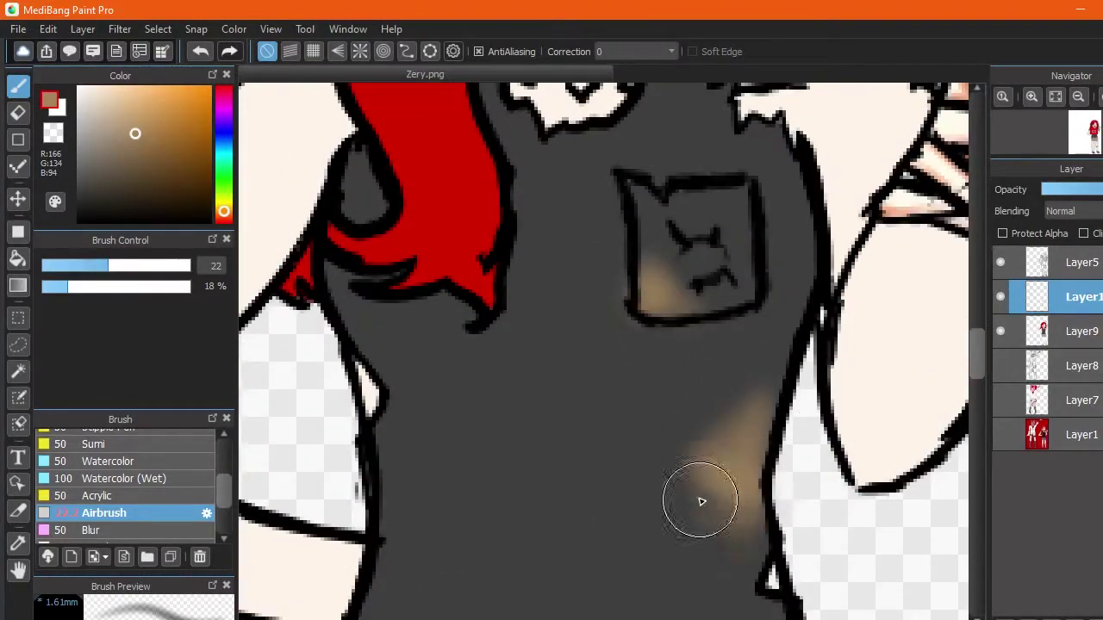
{"action": "scroll", "coordinate": [406, 534], "scroll_direction": "down", "scroll_amount": 3}
{"action": "left_click_drag", "start_coordinate": [853, 224], "coordinate": [899, 271]}
{"action": "left_click_drag", "start_coordinate": [318, 525], "coordinate": [376, 578]}
{"action": "mouse_move", "coordinate": [500, 362]}
{"action": "left_mouse_down"}
{"action": "mouse_move", "coordinate": [518, 428]}
{"action": "mouse_move", "coordinate": [483, 346]}
{"action": "mouse_move", "coordinate": [469, 478]}
{"action": "left_mouse_up"}
Step: Airbrush brown dirt stains on the shirt's side, hem and middle with size 22 and 6% opacity
{"action": "left_click", "coordinate": [1056, 97]}
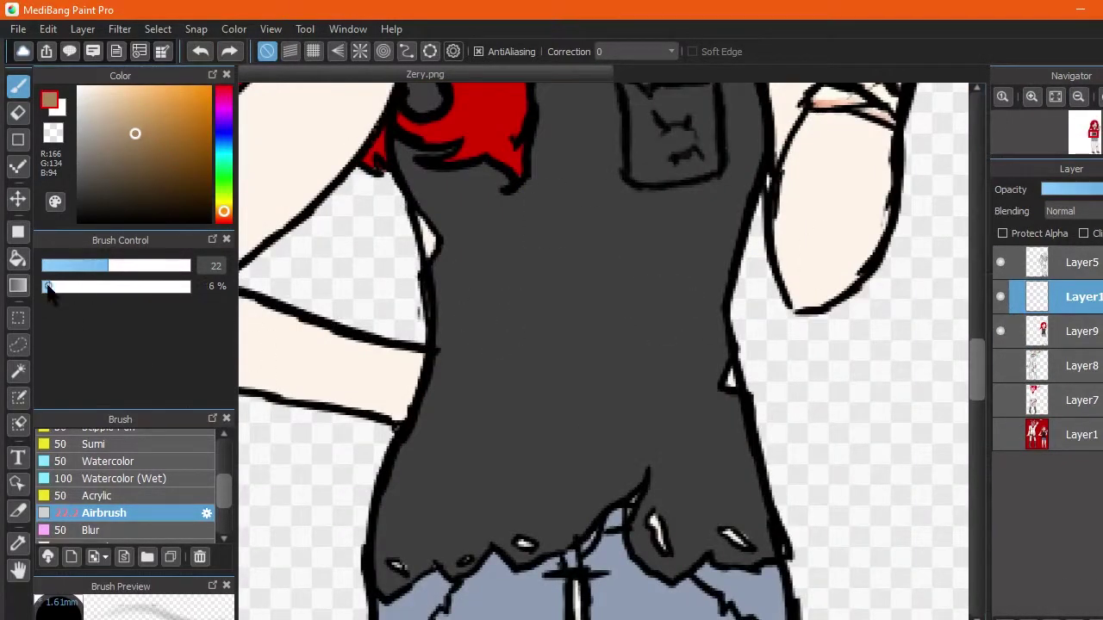
{"action": "left_click_drag", "start_coordinate": [448, 344], "coordinate": [452, 220]}
{"action": "left_click_drag", "start_coordinate": [392, 595], "coordinate": [431, 448]}
{"action": "left_click_drag", "start_coordinate": [517, 344], "coordinate": [646, 396]}
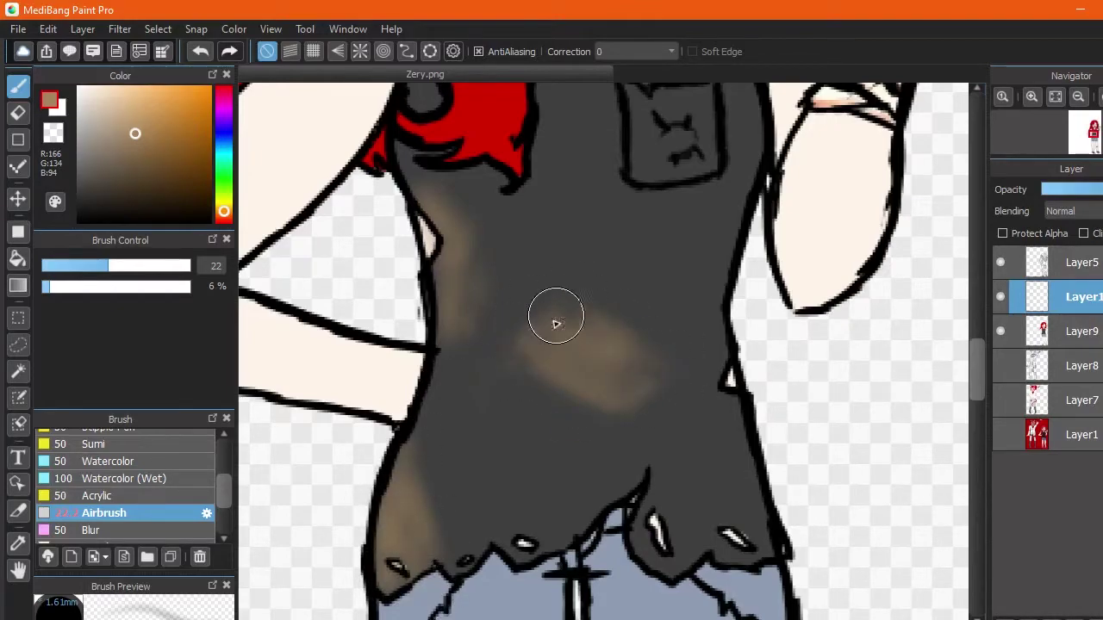
{"action": "left_click_drag", "start_coordinate": [633, 321], "coordinate": [558, 352]}
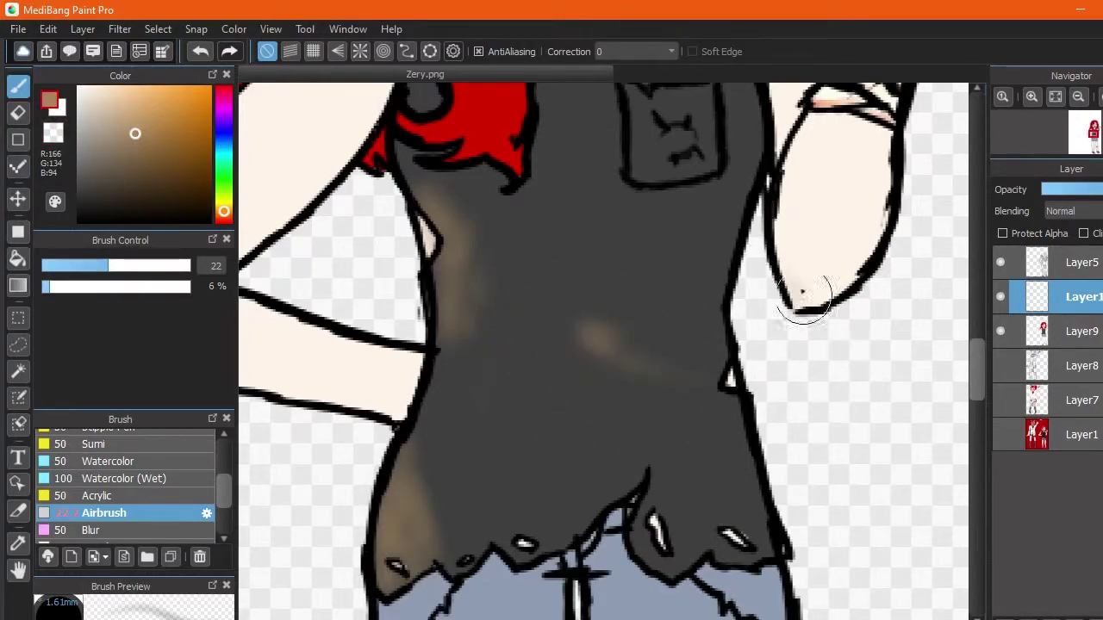
Step: Airbrush faint brown dirt stains on the shorts, legs, sneakers, arms and face
{"action": "scroll", "coordinate": [805, 312], "scroll_direction": "down", "scroll_amount": 10}
{"action": "scroll", "coordinate": [976, 441], "scroll_direction": "up", "scroll_amount": 5}
{"action": "scroll", "coordinate": [976, 441], "scroll_direction": "up", "scroll_amount": 4}
{"action": "scroll", "coordinate": [629, 258], "scroll_direction": "up", "scroll_amount": 5}
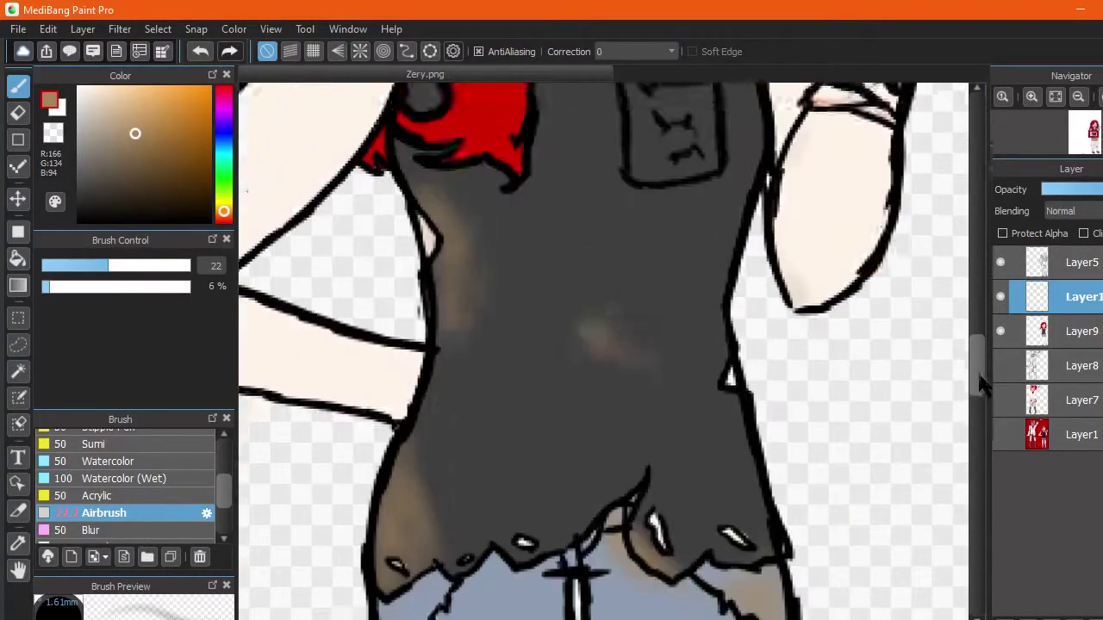
{"action": "scroll", "coordinate": [382, 318], "scroll_direction": "left", "scroll_amount": 3}
{"action": "left_click_drag", "start_coordinate": [397, 517], "coordinate": [485, 485]}
{"action": "scroll", "coordinate": [485, 485], "scroll_direction": "up", "scroll_amount": 5}
{"action": "scroll", "coordinate": [439, 245], "scroll_direction": "right", "scroll_amount": 3}
{"action": "scroll", "coordinate": [439, 245], "scroll_direction": "down", "scroll_amount": 8}
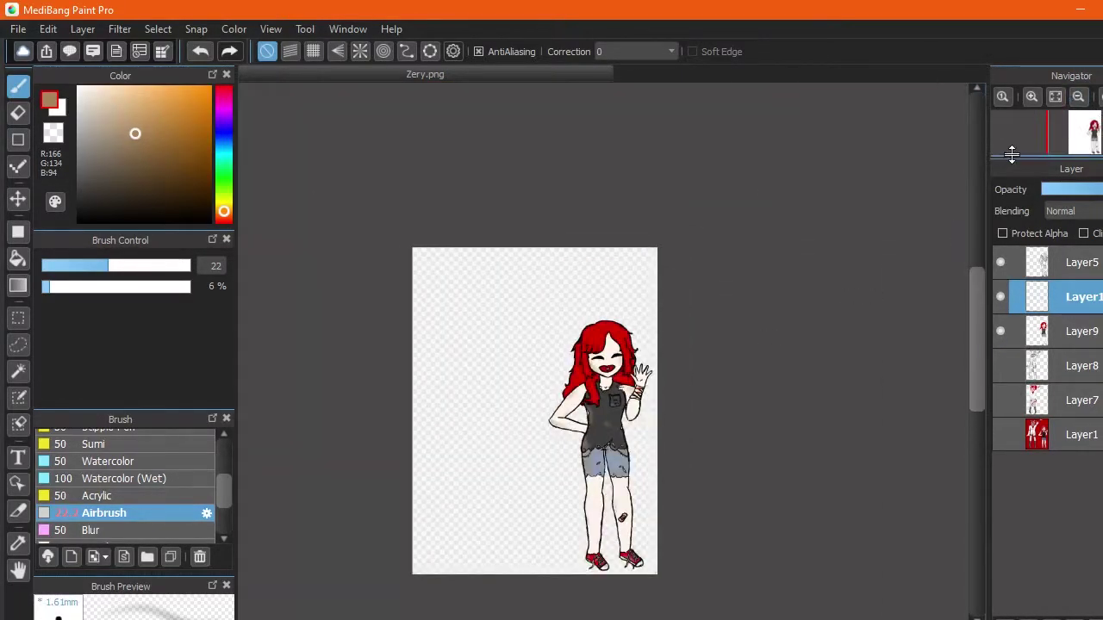
Step: With Layer7 and Layer8 shown, merge the dirt layer into Layer9 and add a new clipping layer above it
{"action": "left_click", "coordinate": [1000, 365]}
{"action": "left_click", "coordinate": [1000, 400]}
{"action": "key", "text": "ctrl+e"}
{"action": "key", "text": "ctrl+shift+n"}
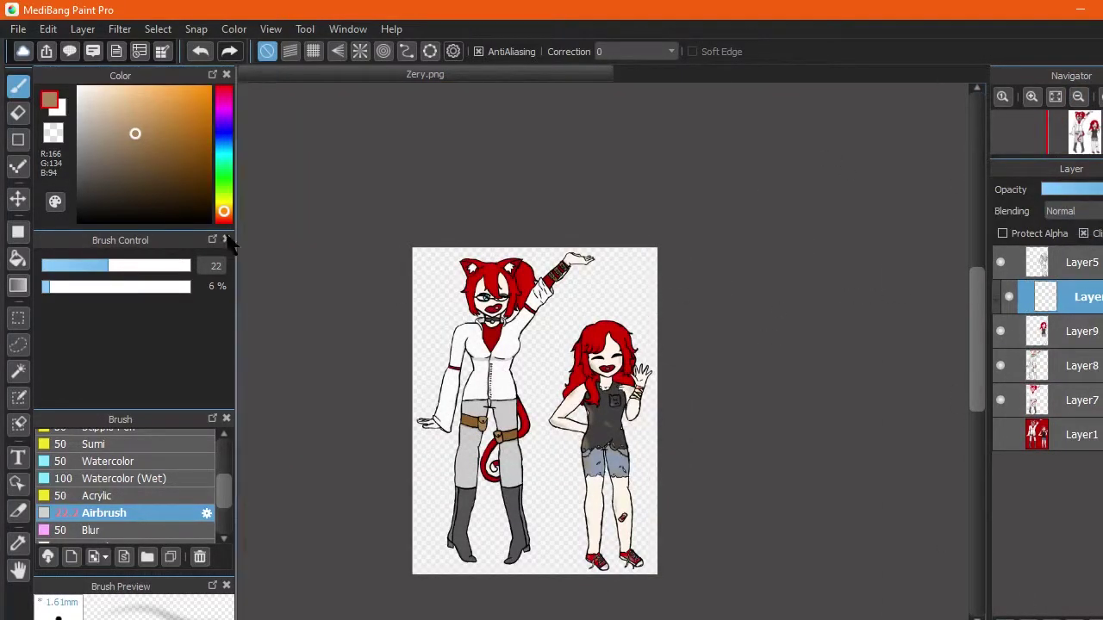
Step: Shade the hair below the face and behind the neck with darker red (193, 0, 0) using the Pen
{"action": "scroll", "coordinate": [598, 347], "scroll_direction": "up", "scroll_amount": 6}
{"action": "left_click", "coordinate": [421, 333], "text": "alt"}
{"action": "key", "text": "p"}
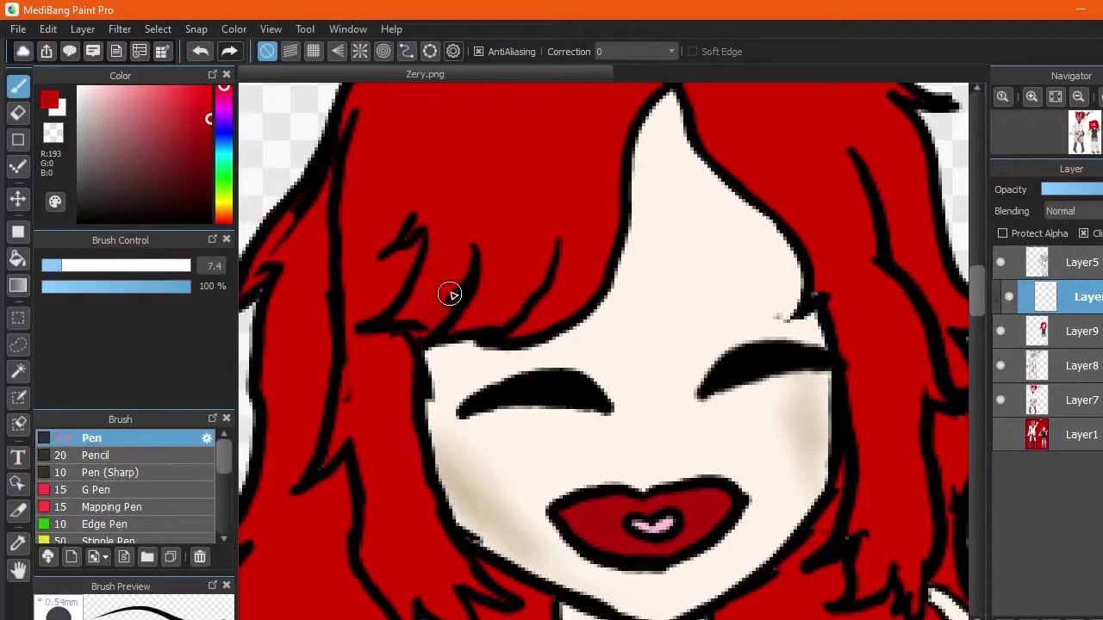
{"action": "scroll", "coordinate": [450, 360], "scroll_direction": "down", "scroll_amount": 3}
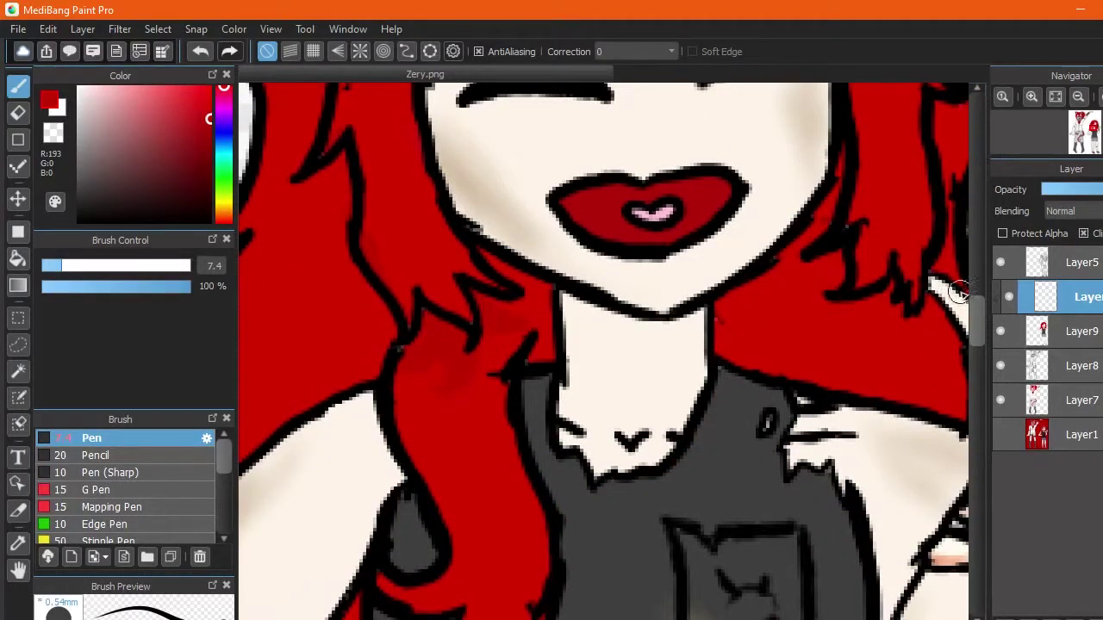
{"action": "scroll", "coordinate": [765, 299], "scroll_direction": "down", "scroll_amount": 2}
{"action": "scroll", "coordinate": [718, 317], "scroll_direction": "up", "scroll_amount": 2}
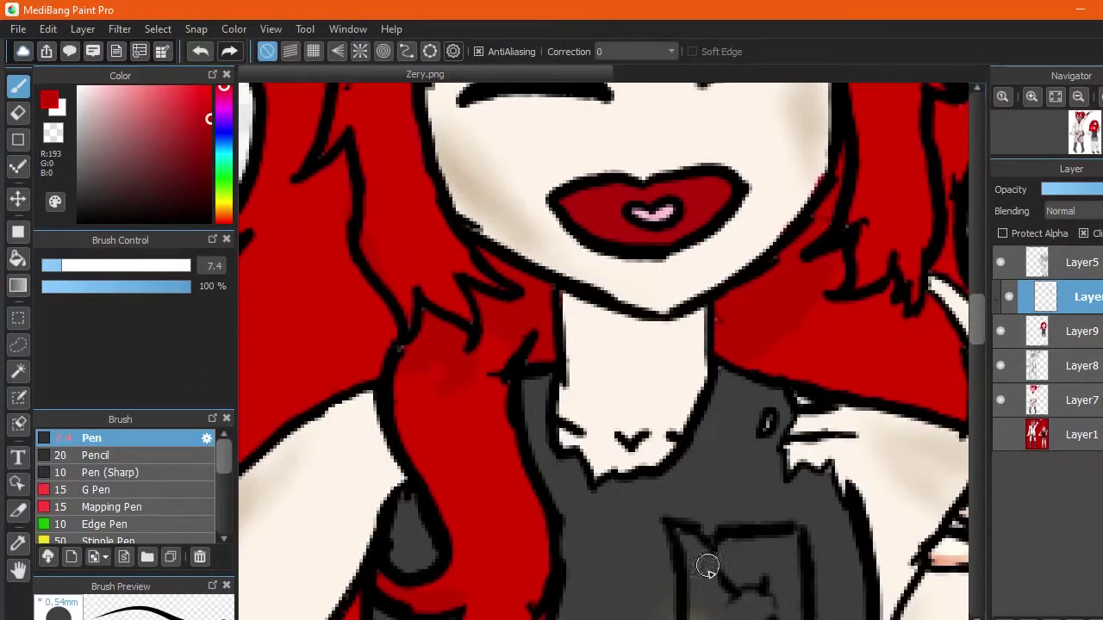
Step: Add darker red shadows along the bangs and the long side strands of hair
{"action": "scroll", "coordinate": [737, 528], "scroll_direction": "right", "scroll_amount": 2}
{"action": "scroll", "coordinate": [748, 275], "scroll_direction": "up", "scroll_amount": 6}
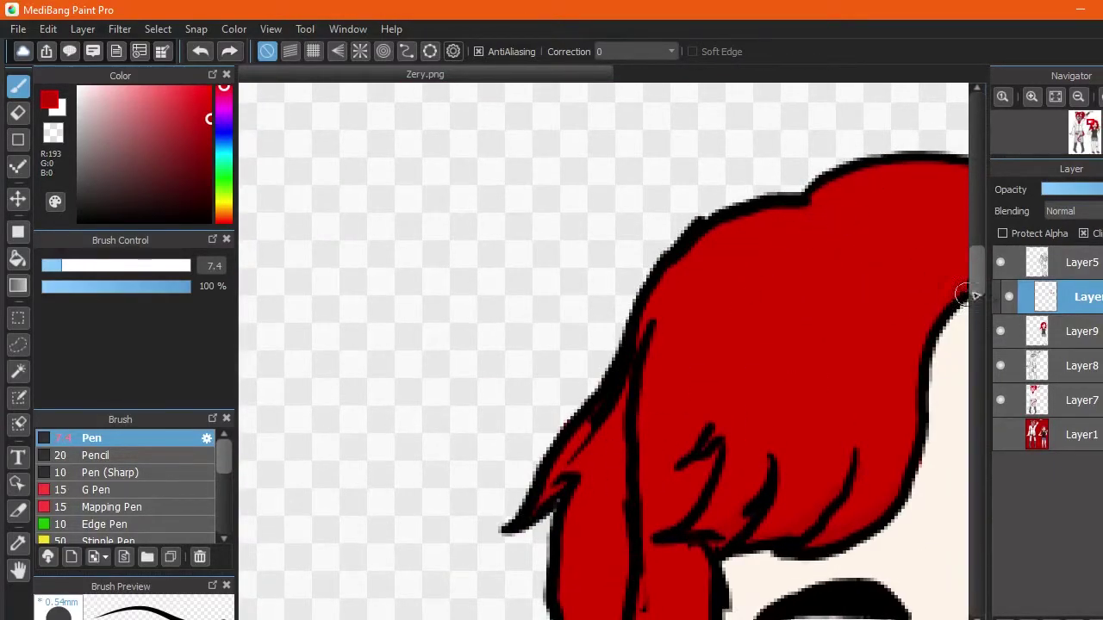
{"action": "scroll", "coordinate": [636, 449], "scroll_direction": "down", "scroll_amount": 3}
{"action": "scroll", "coordinate": [950, 334], "scroll_direction": "down", "scroll_amount": 3}
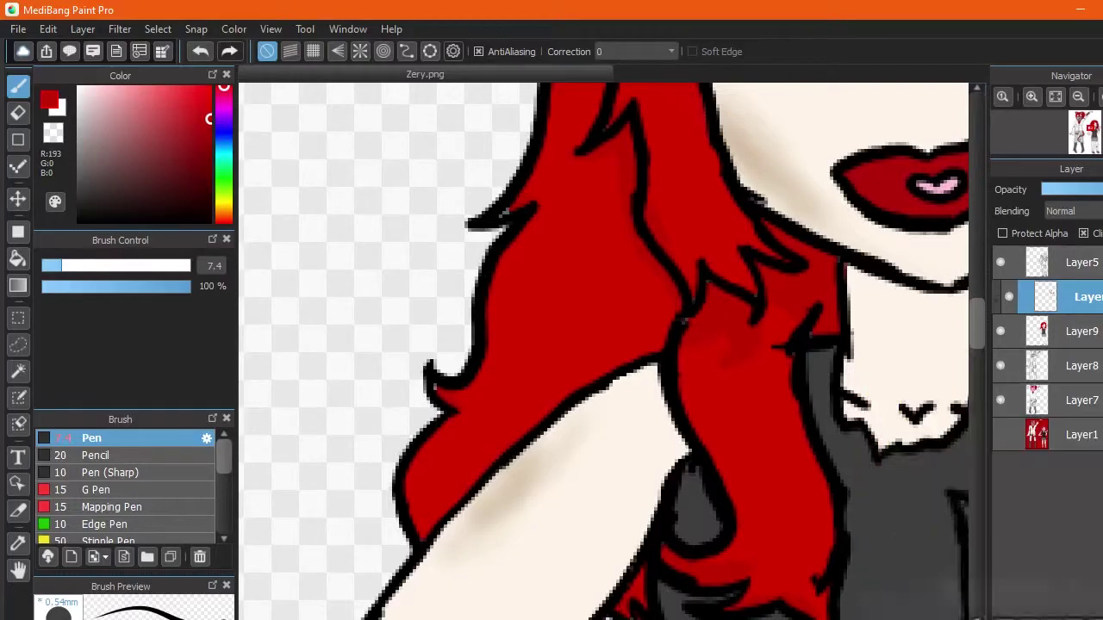
{"action": "left_click", "coordinate": [88, 88]}
{"action": "scroll", "coordinate": [549, 270], "scroll_direction": "right", "scroll_amount": 2}
{"action": "left_click", "coordinate": [549, 270], "text": "alt"}
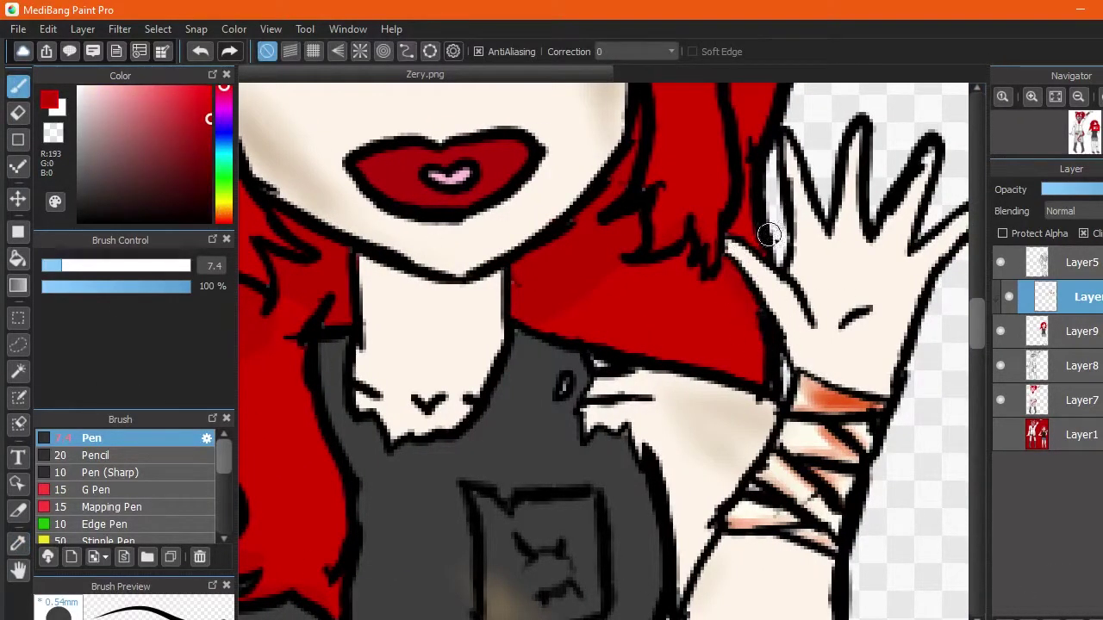
Step: Shade the shirt around its pocket with near-black grey (39, 39, 39) using the Pen
{"action": "scroll", "coordinate": [767, 229], "scroll_direction": "down", "scroll_amount": 5}
{"action": "left_click", "coordinate": [586, 413], "text": "alt"}
{"action": "scroll", "coordinate": [586, 413], "scroll_direction": "up", "scroll_amount": 5}
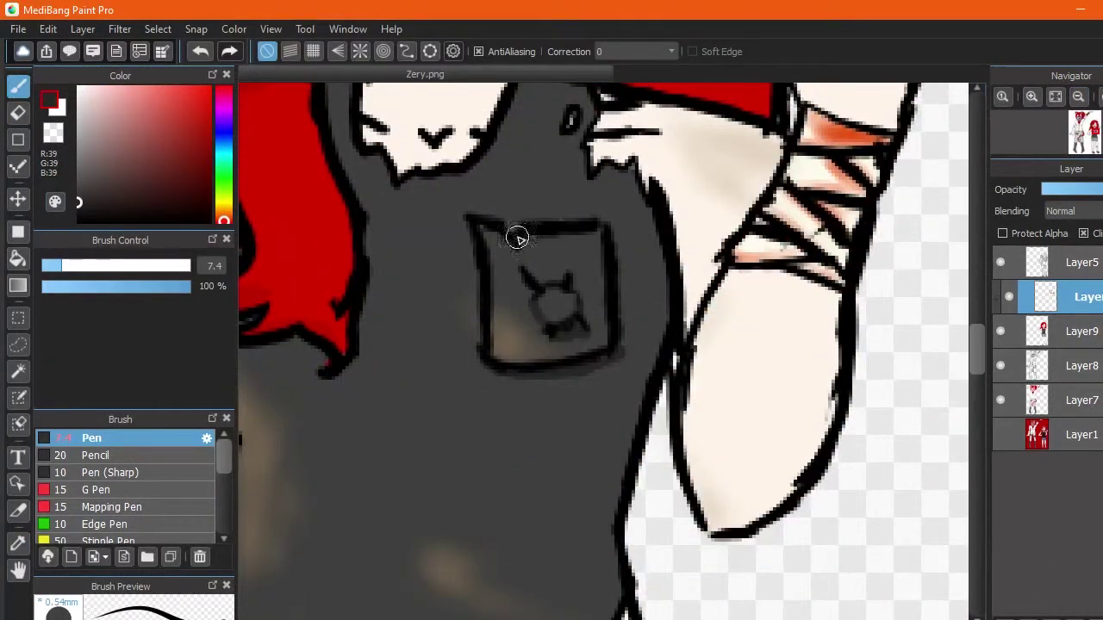
{"action": "scroll", "coordinate": [531, 256], "scroll_direction": "down", "scroll_amount": 5}
Step: Shade the edges of the arms with a peach skin shadow (252, 234, 212) using the Pen
{"action": "left_click", "coordinate": [379, 405], "text": "alt"}
{"action": "left_click", "coordinate": [1034, 99]}
{"action": "mouse_move", "coordinate": [600, 521]}
{"action": "left_mouse_down"}
{"action": "mouse_move", "coordinate": [776, 371]}
{"action": "mouse_move", "coordinate": [739, 343]}
{"action": "left_mouse_up"}
{"action": "left_click_drag", "start_coordinate": [487, 396], "coordinate": [648, 400]}
{"action": "left_click_drag", "start_coordinate": [959, 261], "coordinate": [827, 357]}
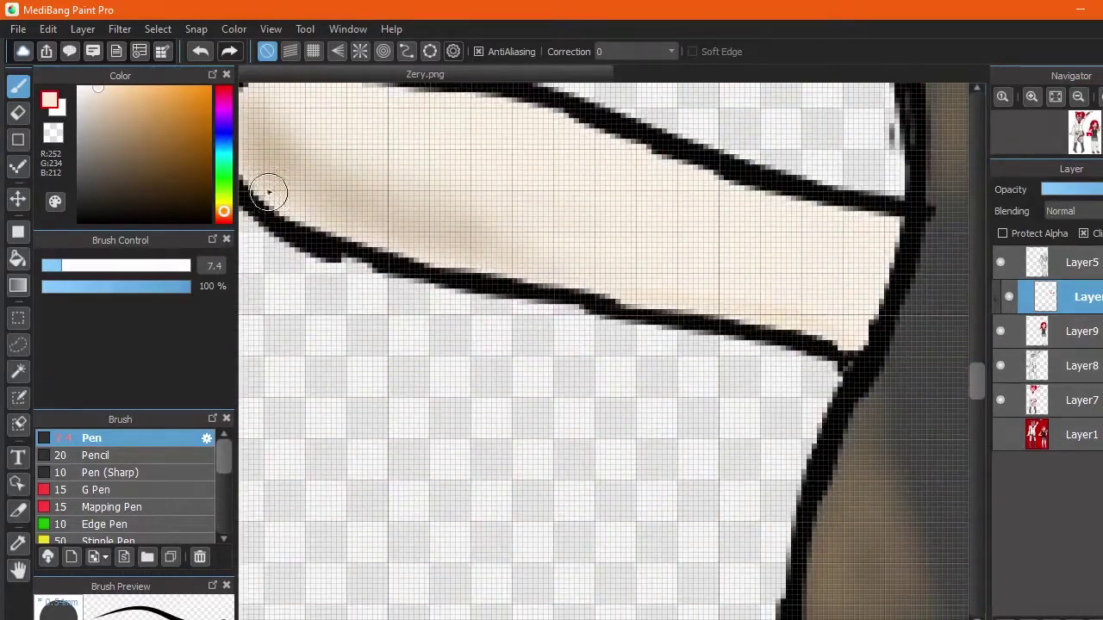
{"action": "left_click_drag", "start_coordinate": [684, 603], "coordinate": [956, 595]}
Step: Try loading the painted shadow areas as a selection, and return to the clipping layer
{"action": "left_click", "coordinate": [1031, 342]}
{"action": "scroll", "coordinate": [603, 344], "scroll_direction": "down", "scroll_amount": 5}
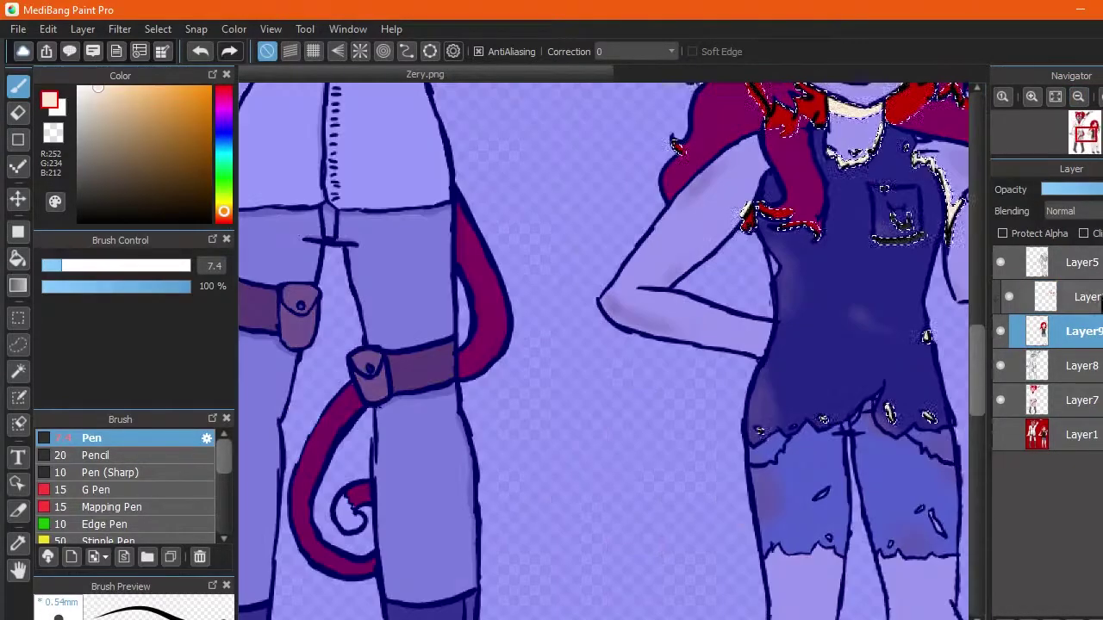
{"action": "left_click", "coordinate": [1072, 296]}
{"action": "left_click_drag", "start_coordinate": [855, 159], "coordinate": [846, 295]}
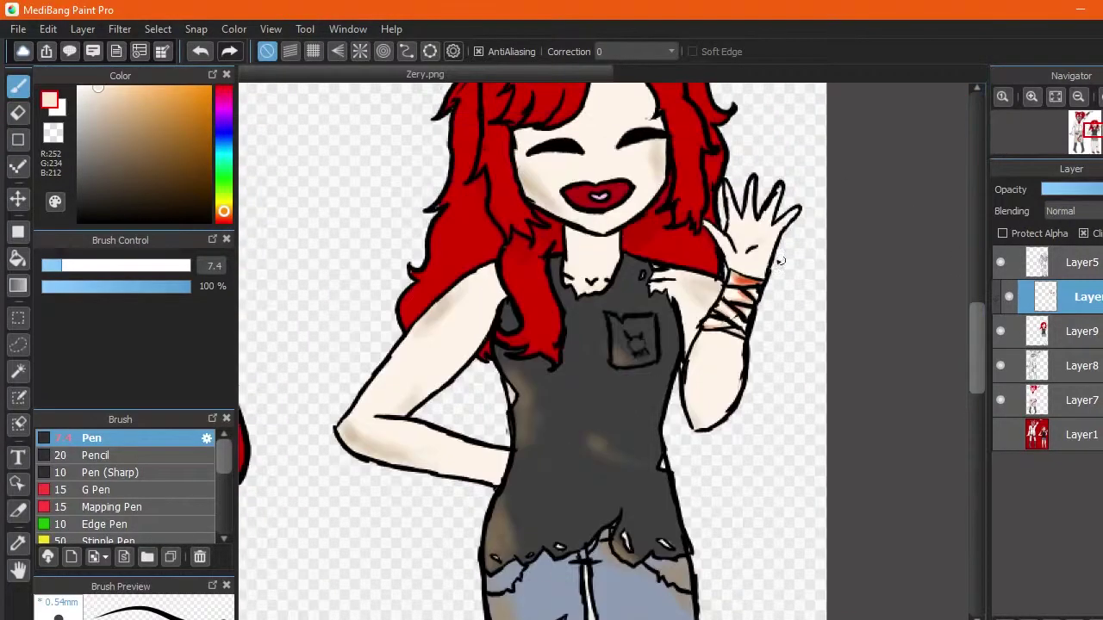
Step: Add peach skin shadows (252, 234, 212) to the raised hand and the legs
{"action": "scroll", "coordinate": [566, 226], "scroll_direction": "down", "scroll_amount": 5}
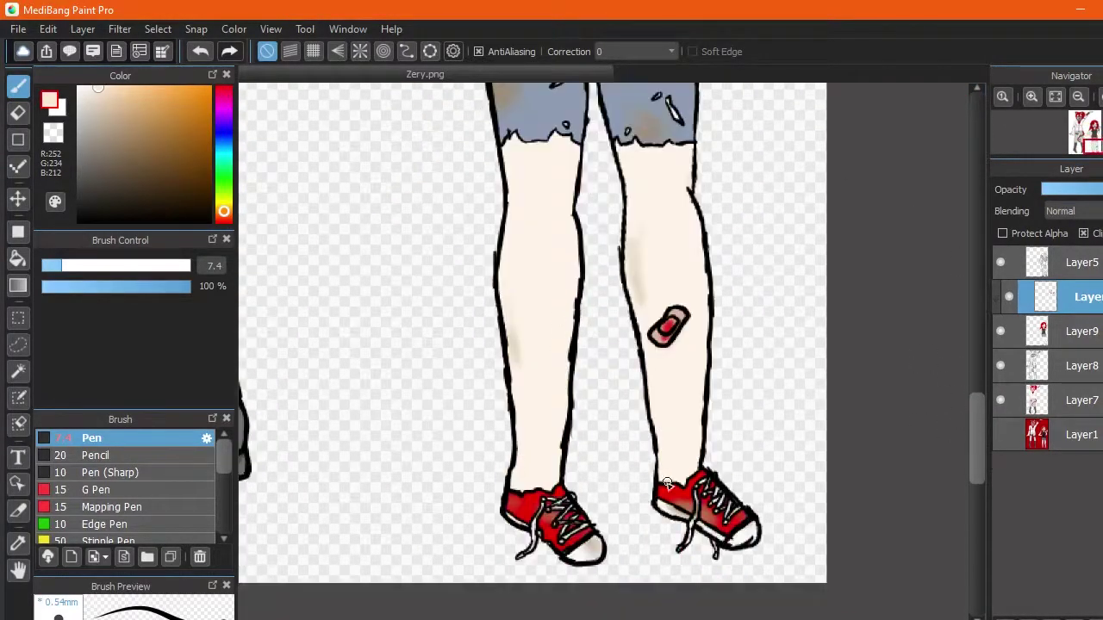
{"action": "scroll", "coordinate": [516, 215], "scroll_direction": "up", "scroll_amount": 5}
{"action": "scroll", "coordinate": [1072, 142], "scroll_direction": "down", "scroll_amount": 5}
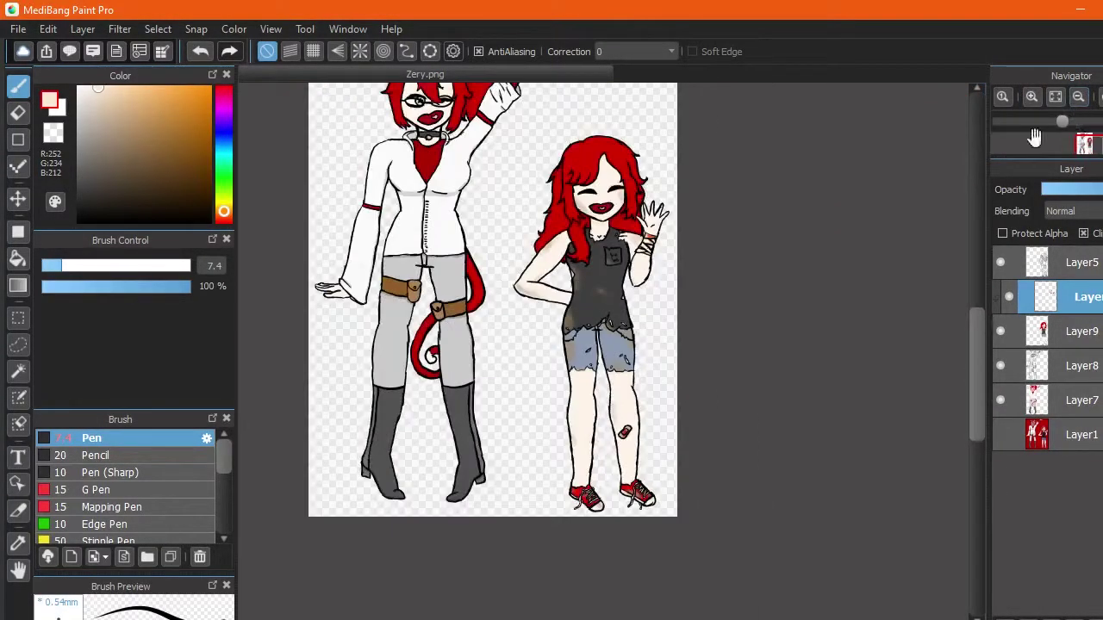
Step: Place the new layer beneath Layer7 and draw a red background with two off-white (250, 250, 250) horizontal stripes using filled rectangles
{"action": "scroll", "coordinate": [1073, 142], "scroll_direction": "down", "scroll_amount": 3}
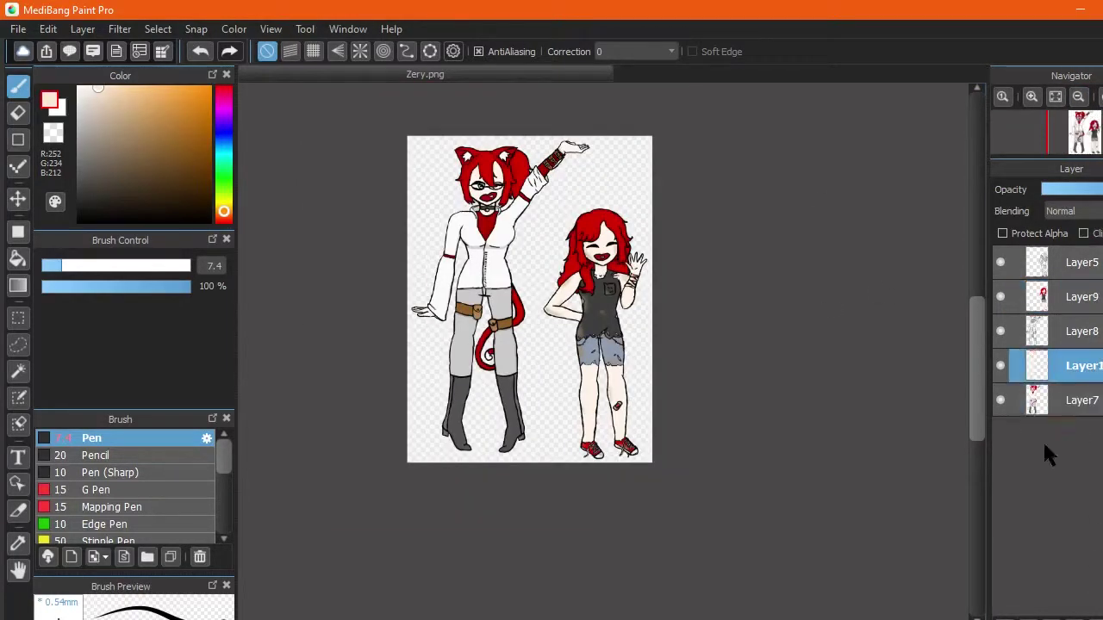
{"action": "left_click", "coordinate": [1068, 434]}
{"action": "left_click", "coordinate": [18, 231]}
{"action": "left_click_drag", "start_coordinate": [388, 121], "coordinate": [750, 501]}
{"action": "left_click", "coordinate": [82, 112]}
{"action": "left_click", "coordinate": [517, 216]}
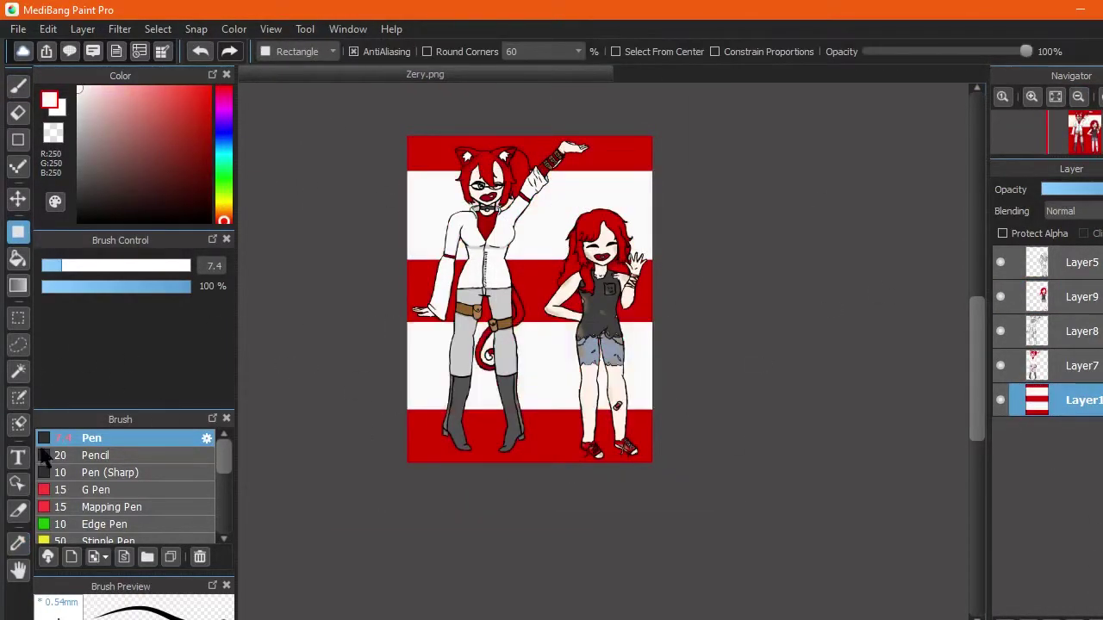
Step: Draw light grey bands inside the white background stripes and dark grey bands inside the red ones
{"action": "left_click", "coordinate": [18, 231]}
{"action": "left_click_drag", "start_coordinate": [379, 345], "coordinate": [668, 379]}
{"action": "left_click", "coordinate": [78, 178]}
{"action": "left_click_drag", "start_coordinate": [393, 269], "coordinate": [679, 303]}
{"action": "left_click_drag", "start_coordinate": [394, 110], "coordinate": [653, 156]}
{"action": "left_click_drag", "start_coordinate": [386, 425], "coordinate": [706, 465]}
{"action": "left_click", "coordinate": [1068, 262]}
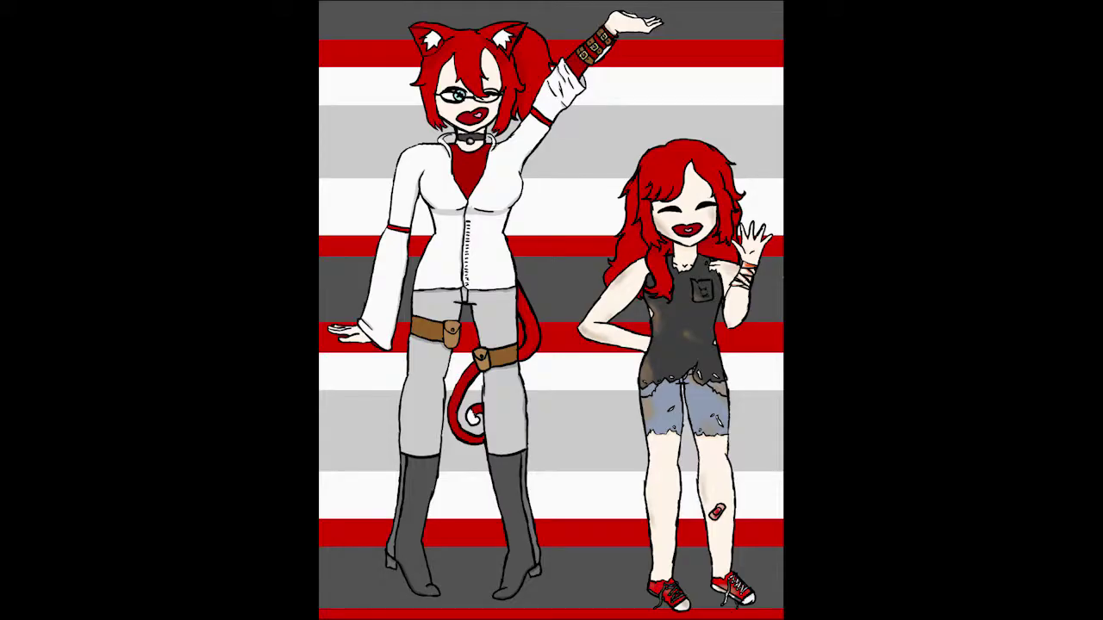